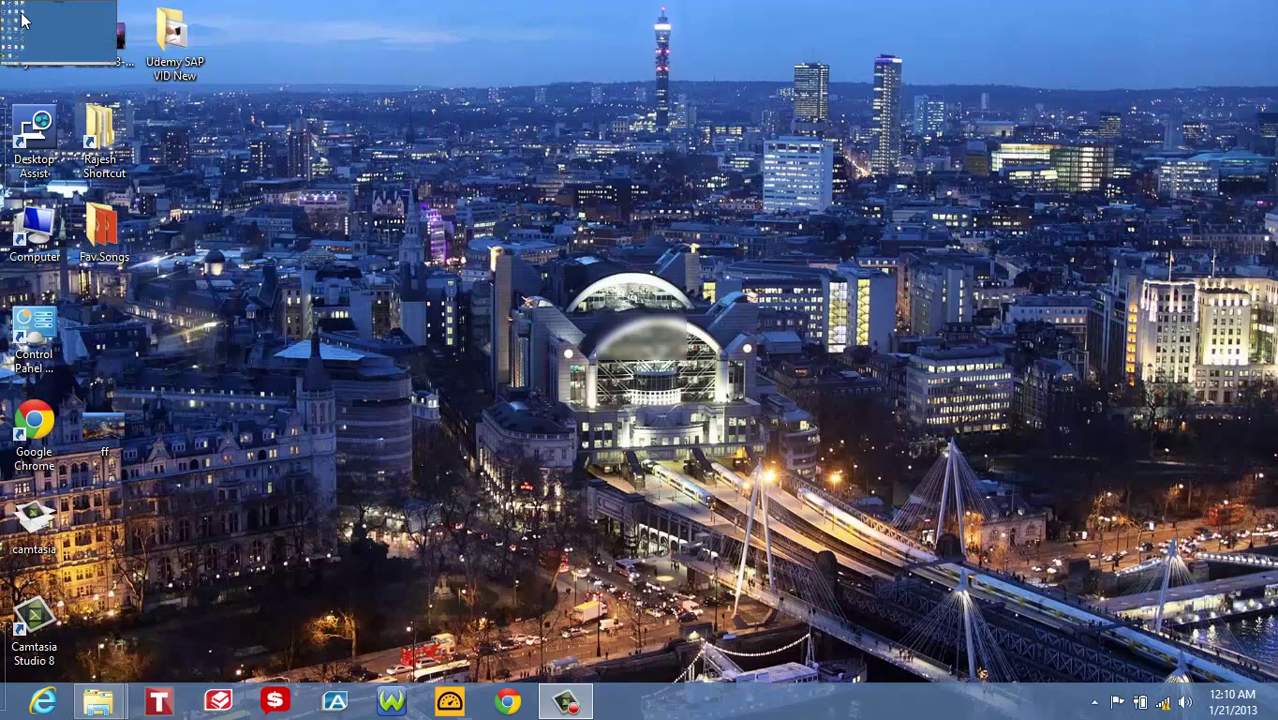
# - Switch to the remote desktop session and bring up the running SAP HANA Studio window
pyautogui.click(14, 12)
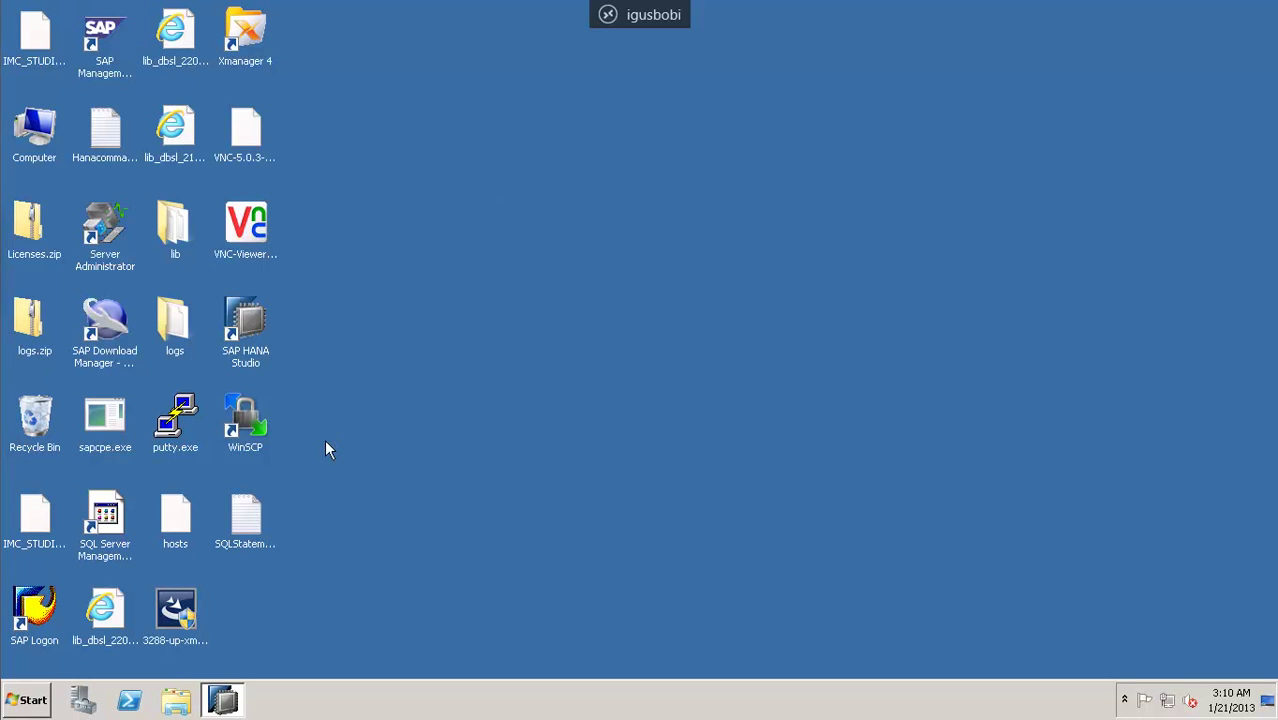
pyautogui.click(224, 699)
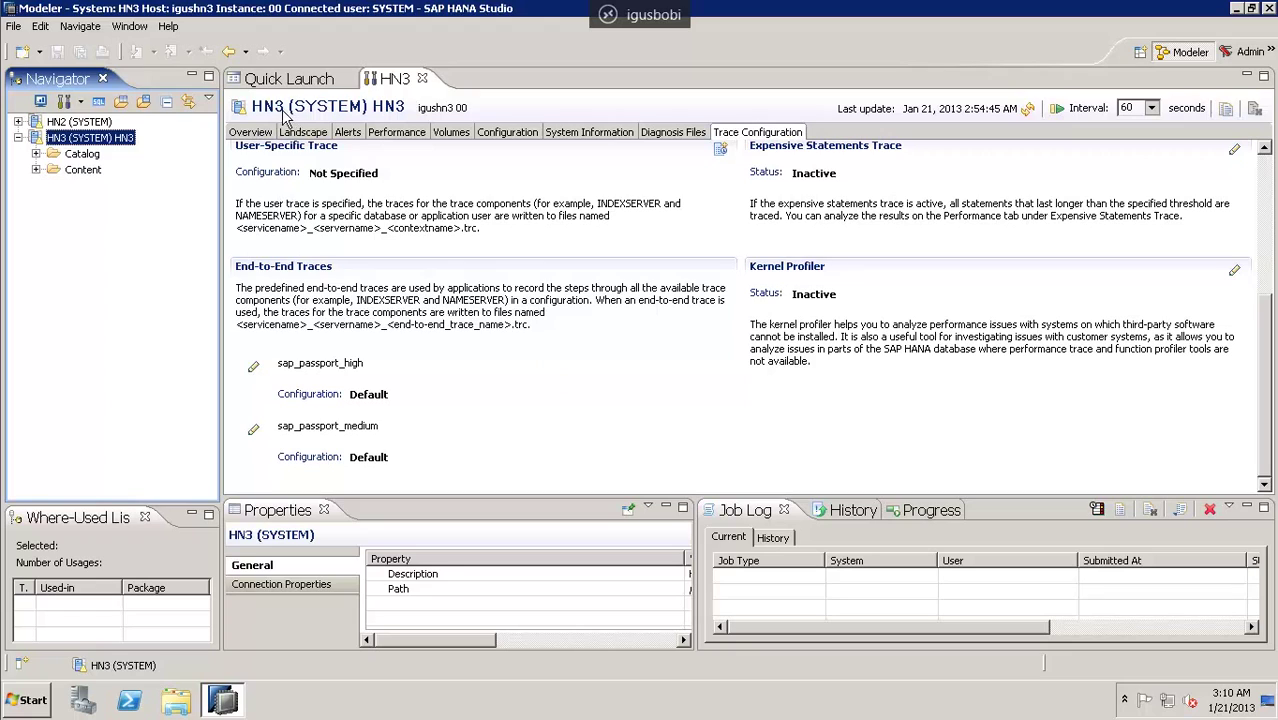
# - Close all open perspectives and open the Administration Console perspective
pyautogui.click(122, 27)
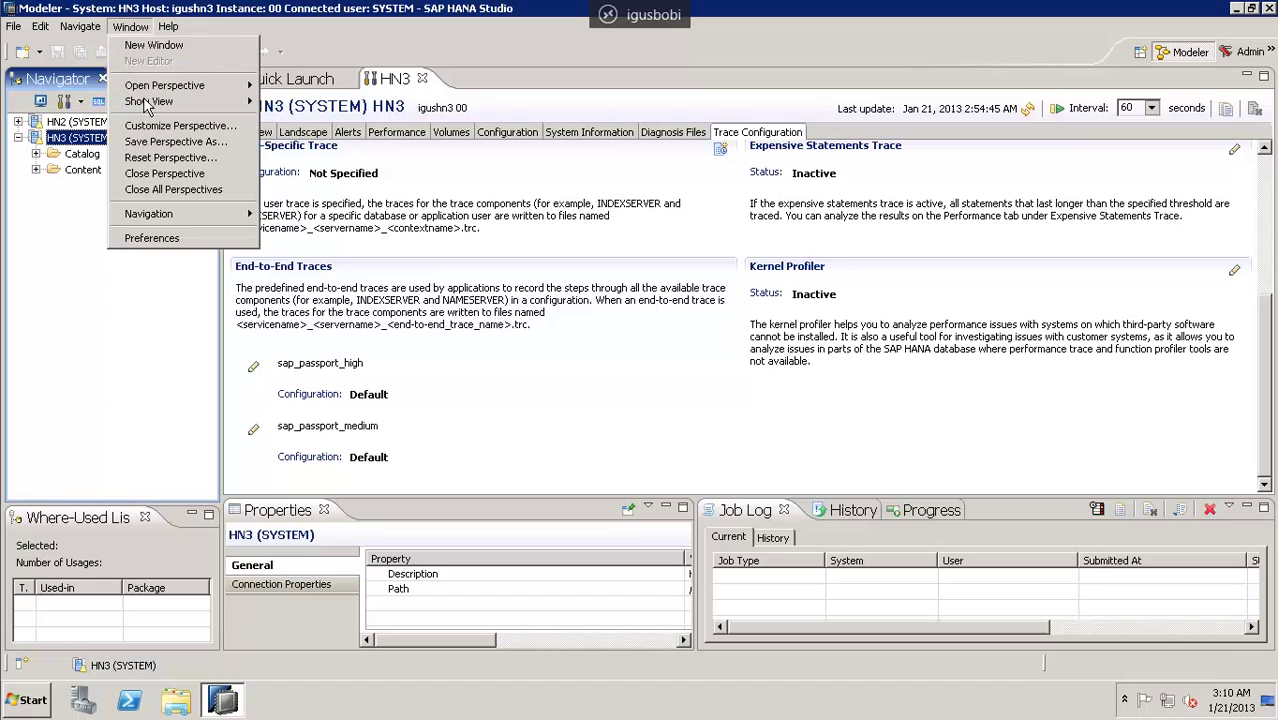
pyautogui.click(182, 190)
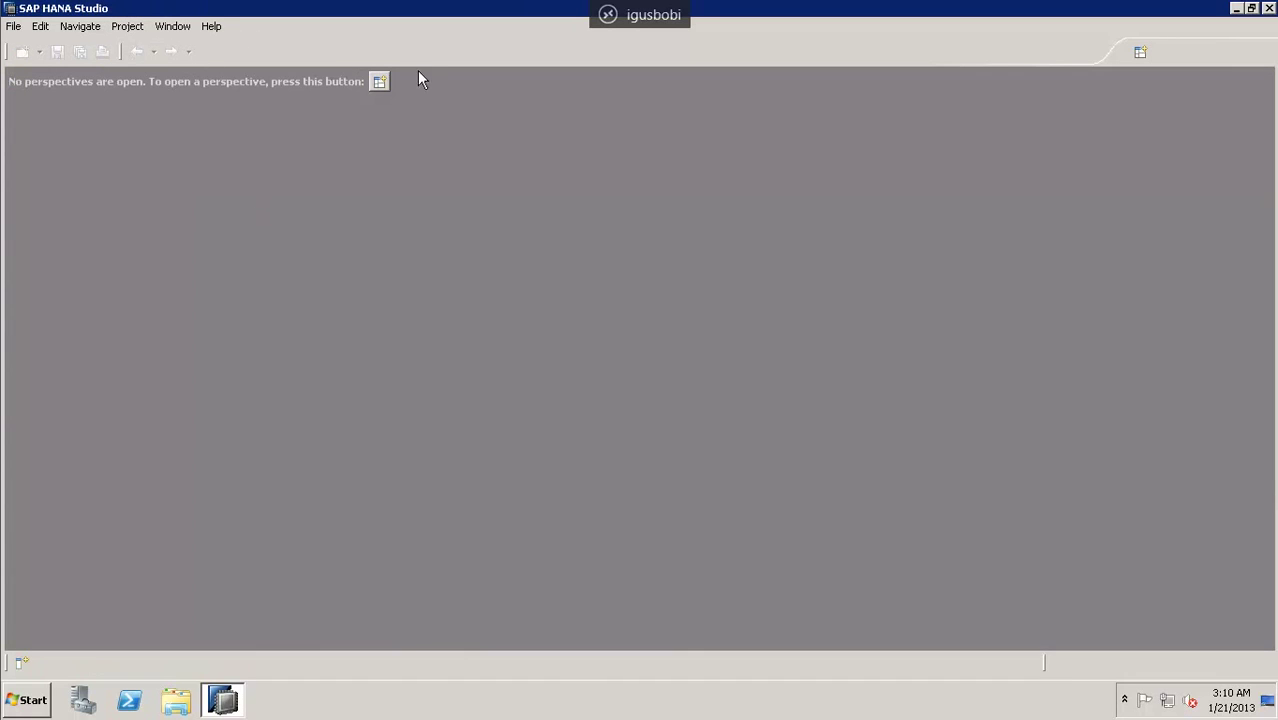
pyautogui.click(379, 82)
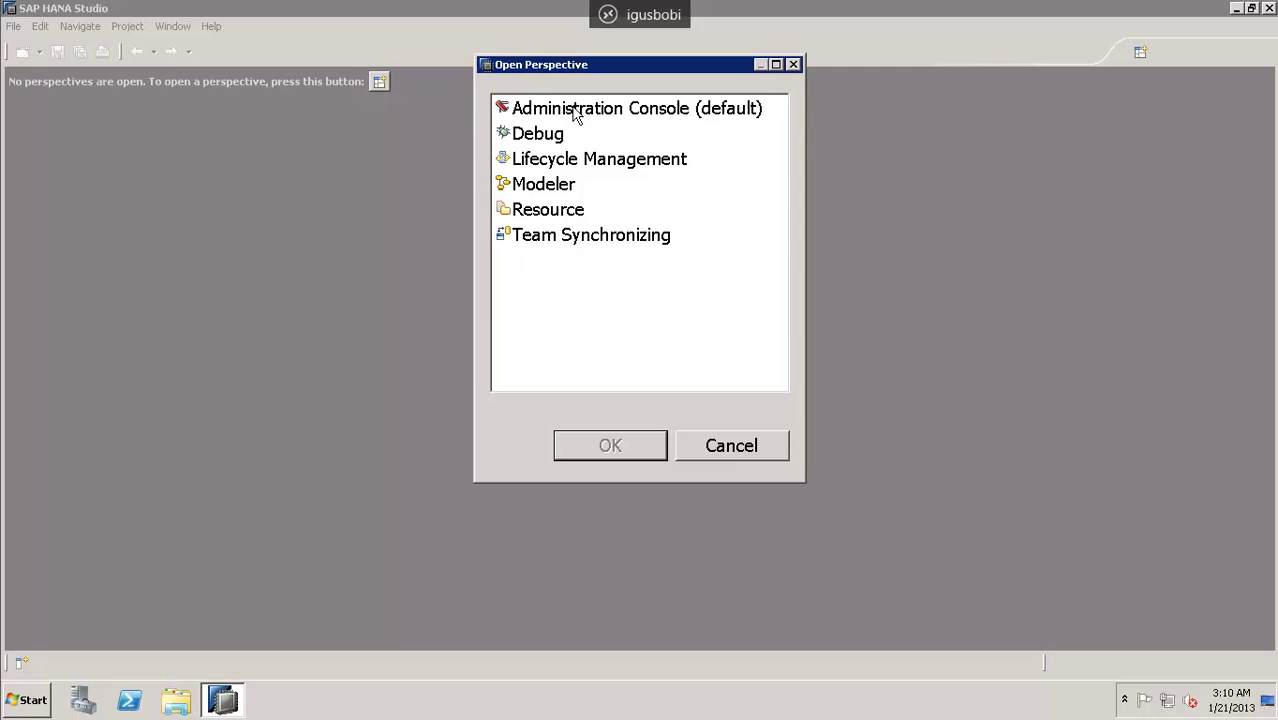
pyautogui.doubleClick(573, 112)
# - Open the properties of system HN3 and examine its license page, including the hardware key and installation number fields
pyautogui.click(52, 140)
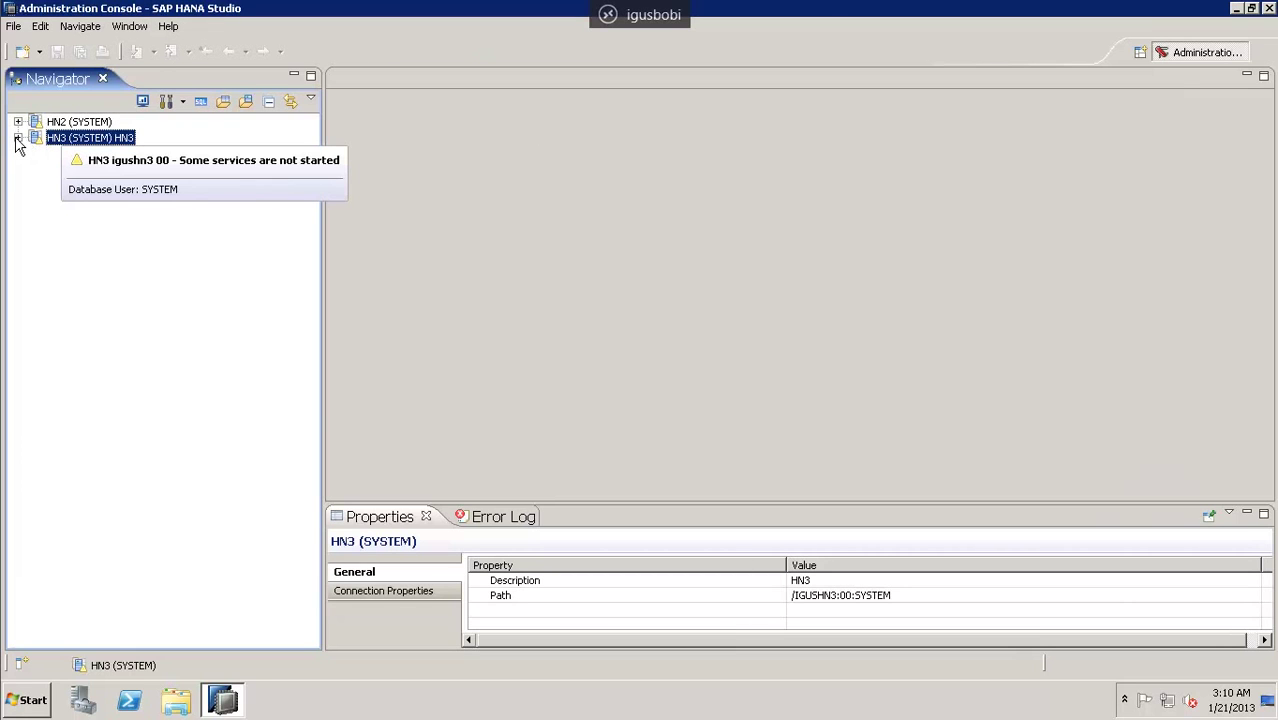
pyautogui.rightClick(70, 138)
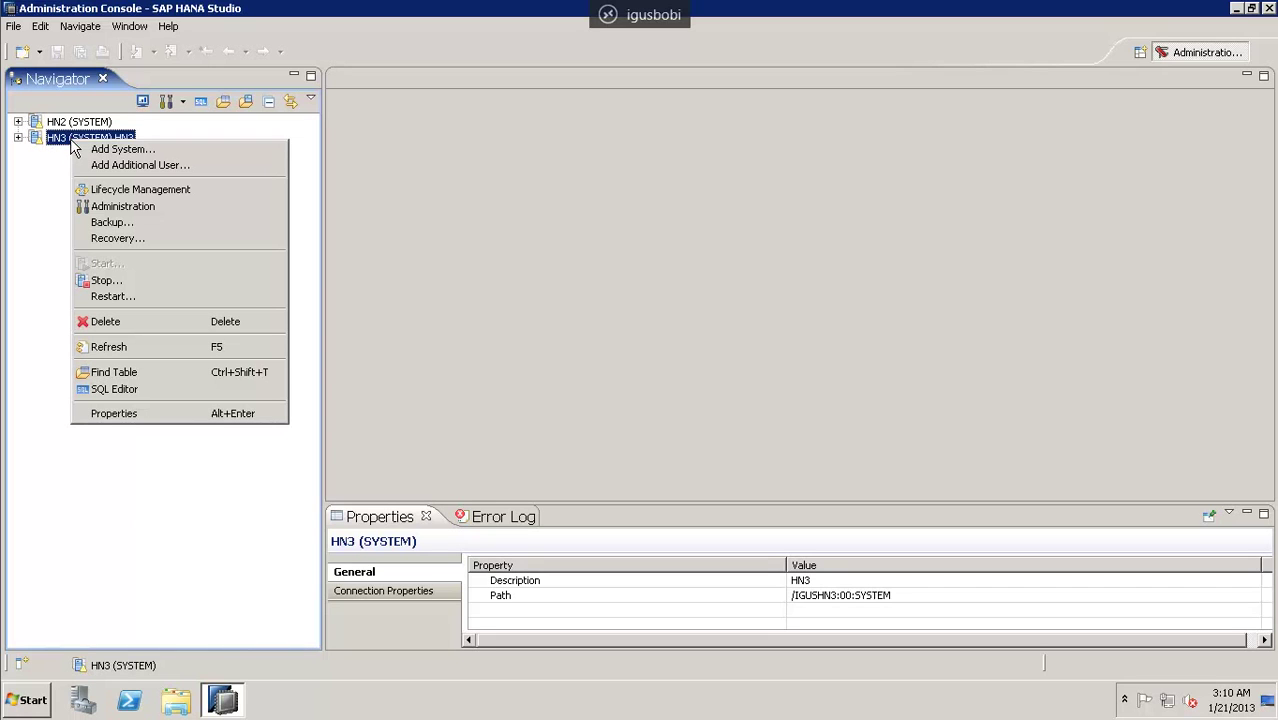
pyautogui.click(100, 414)
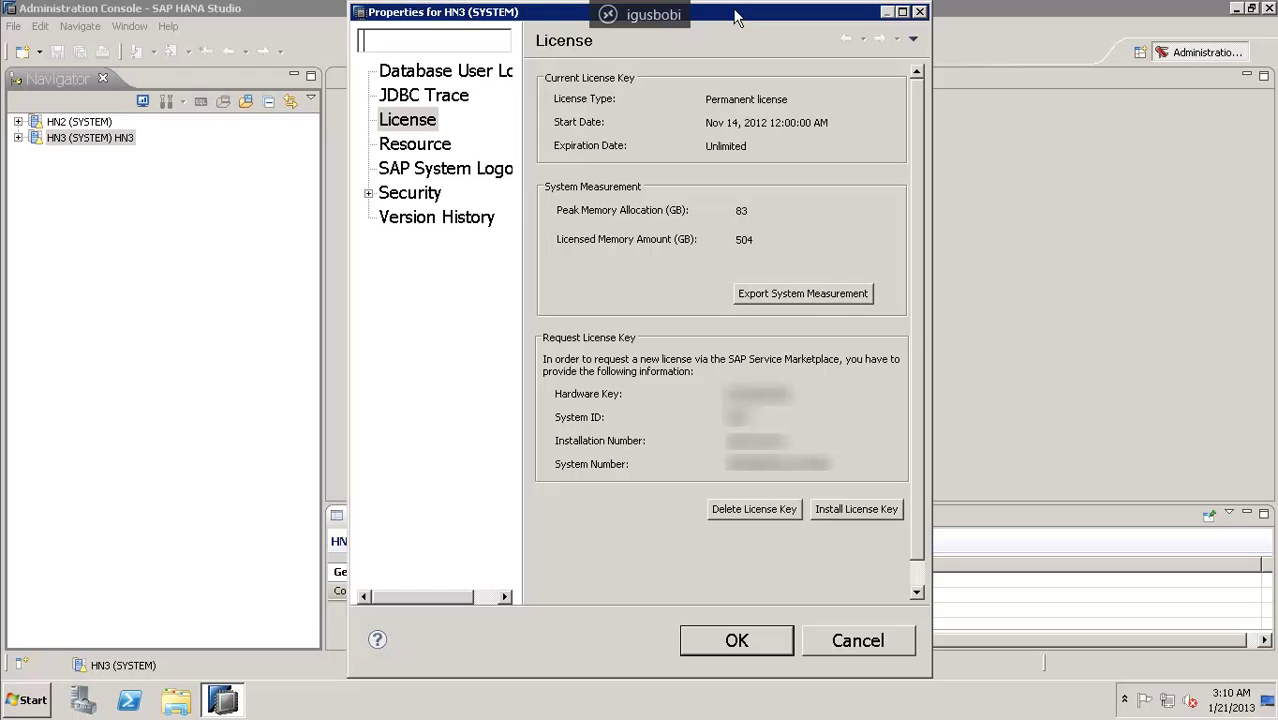
pyautogui.moveTo(738, 15); pyautogui.dragTo(548, 55)
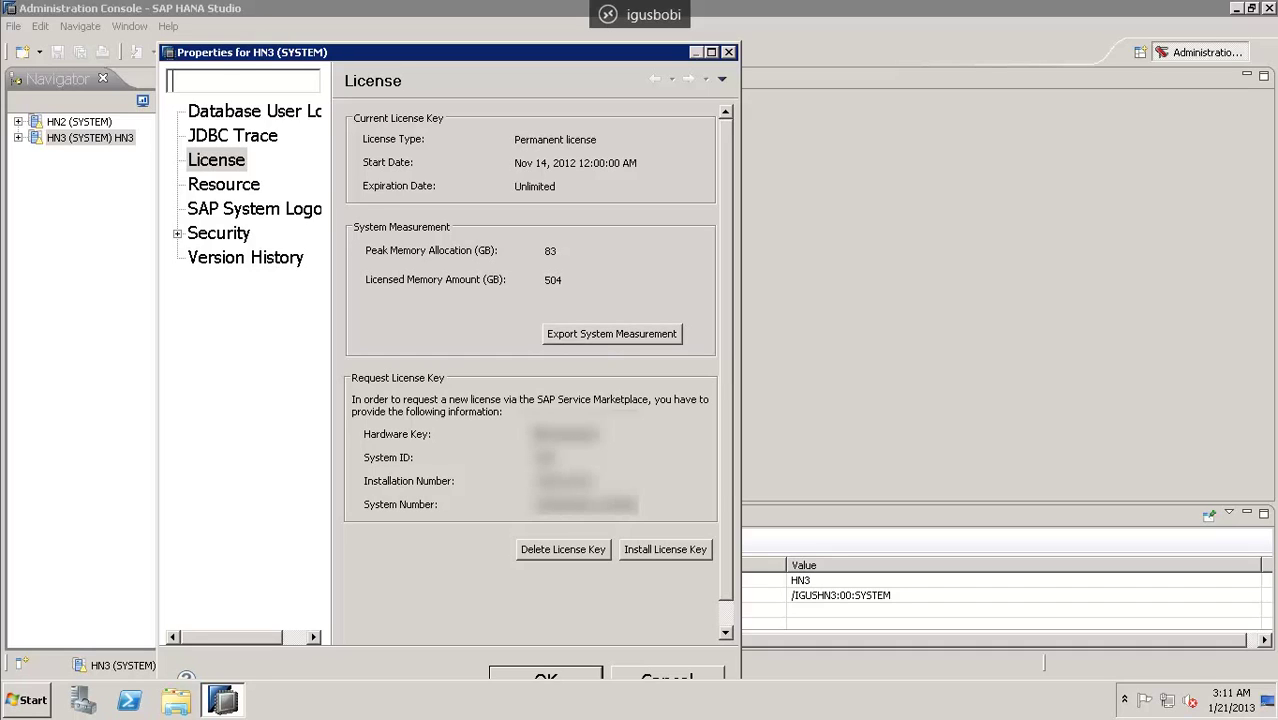
pyautogui.moveTo(535, 434); pyautogui.dragTo(603, 433)
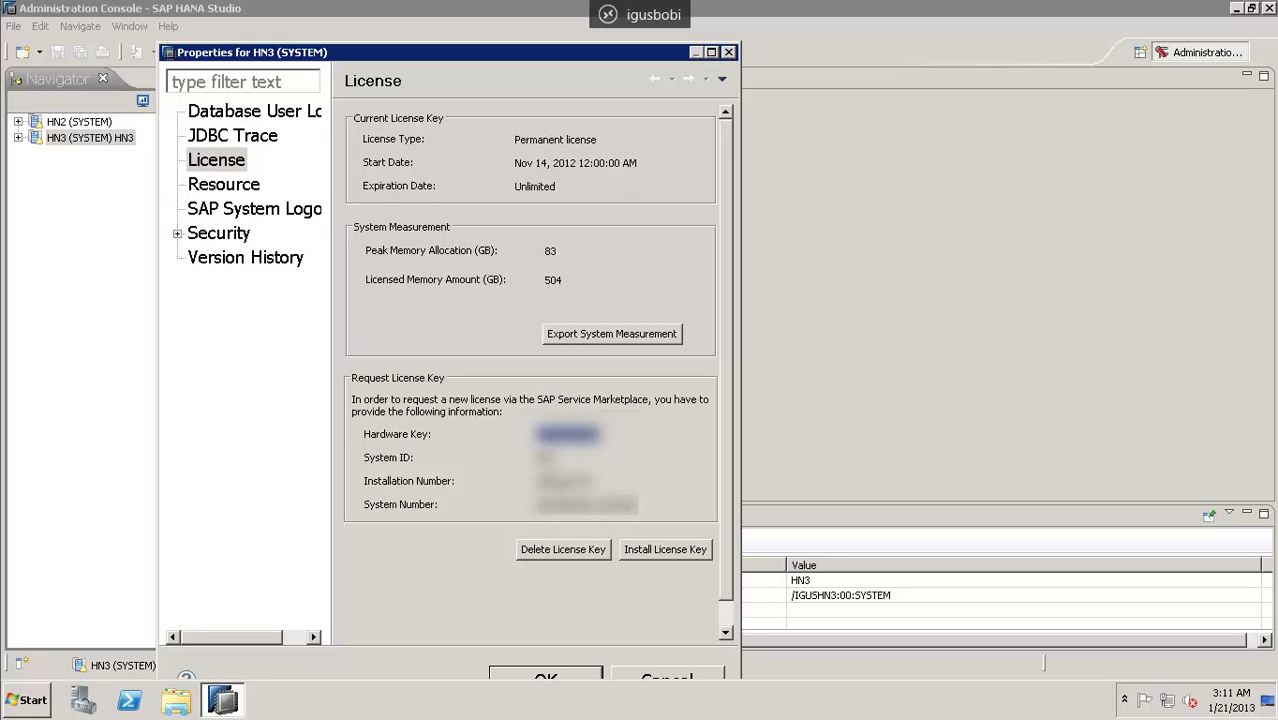
pyautogui.moveTo(537, 481); pyautogui.dragTo(600, 481)
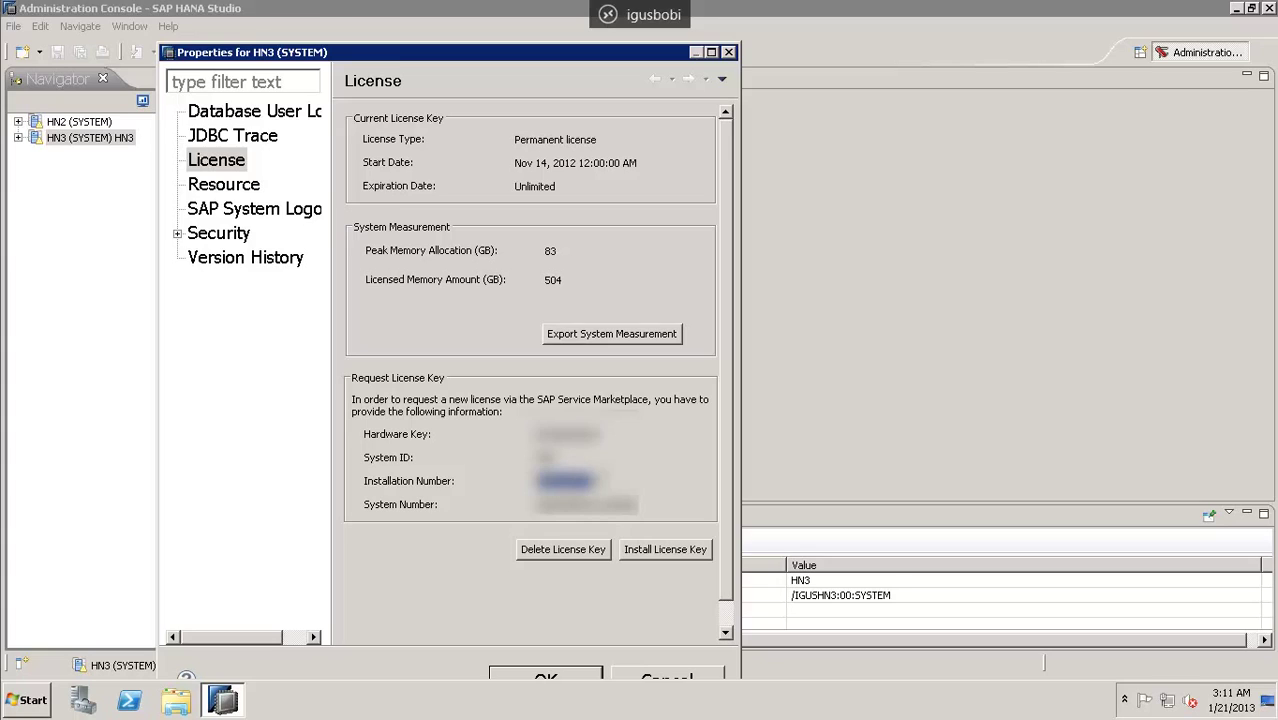
# - View the file selection for installing a license key, cancel it, and close the HN3 properties
pyautogui.click(671, 550)
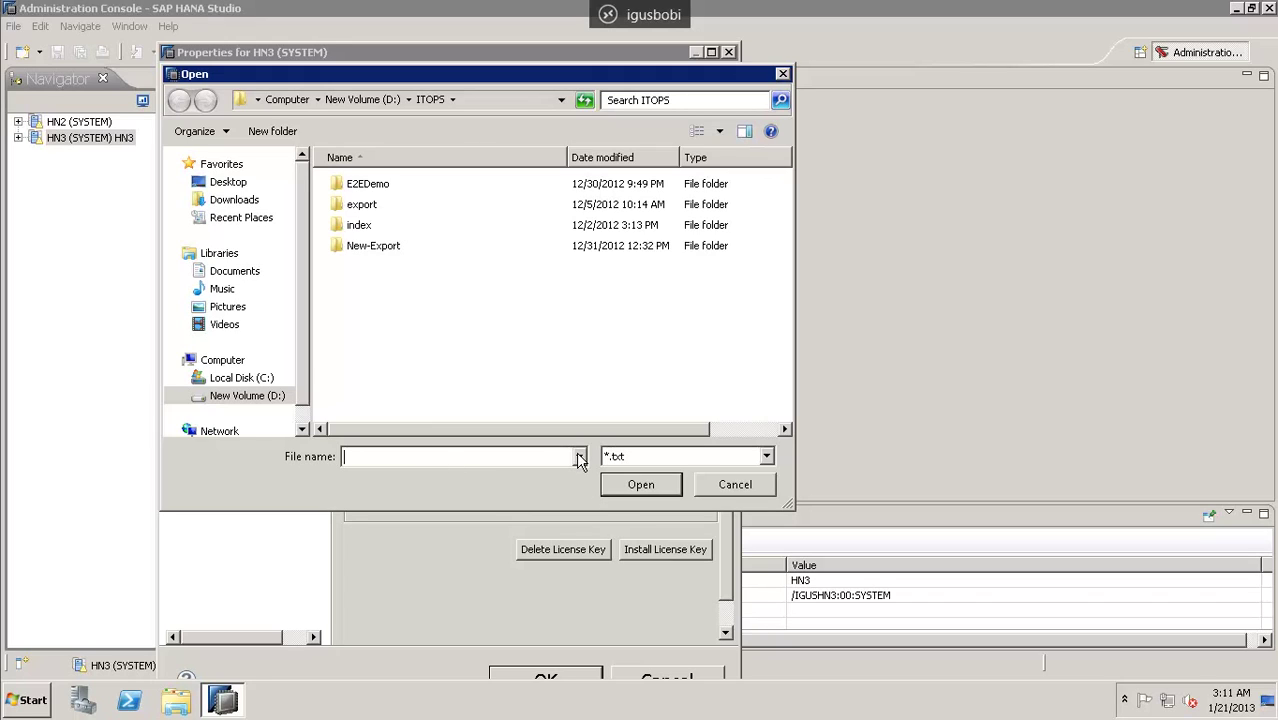
pyautogui.click(739, 486)
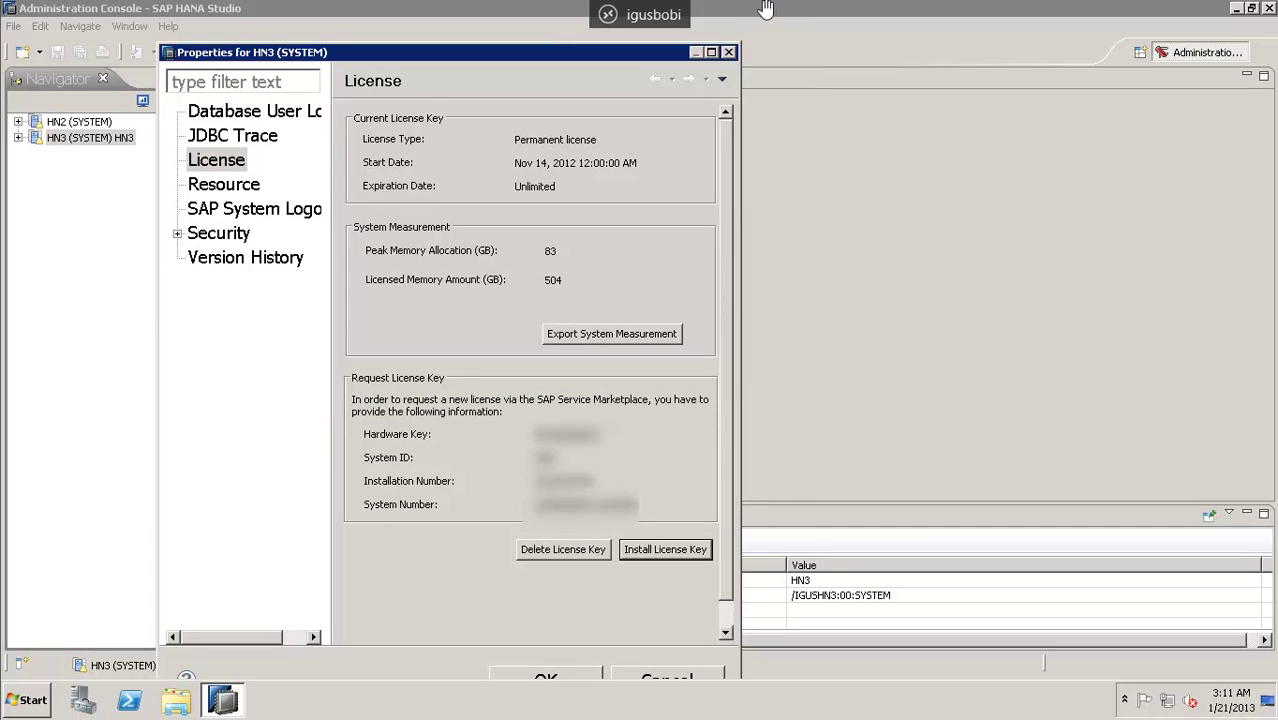
pyautogui.click(730, 53)
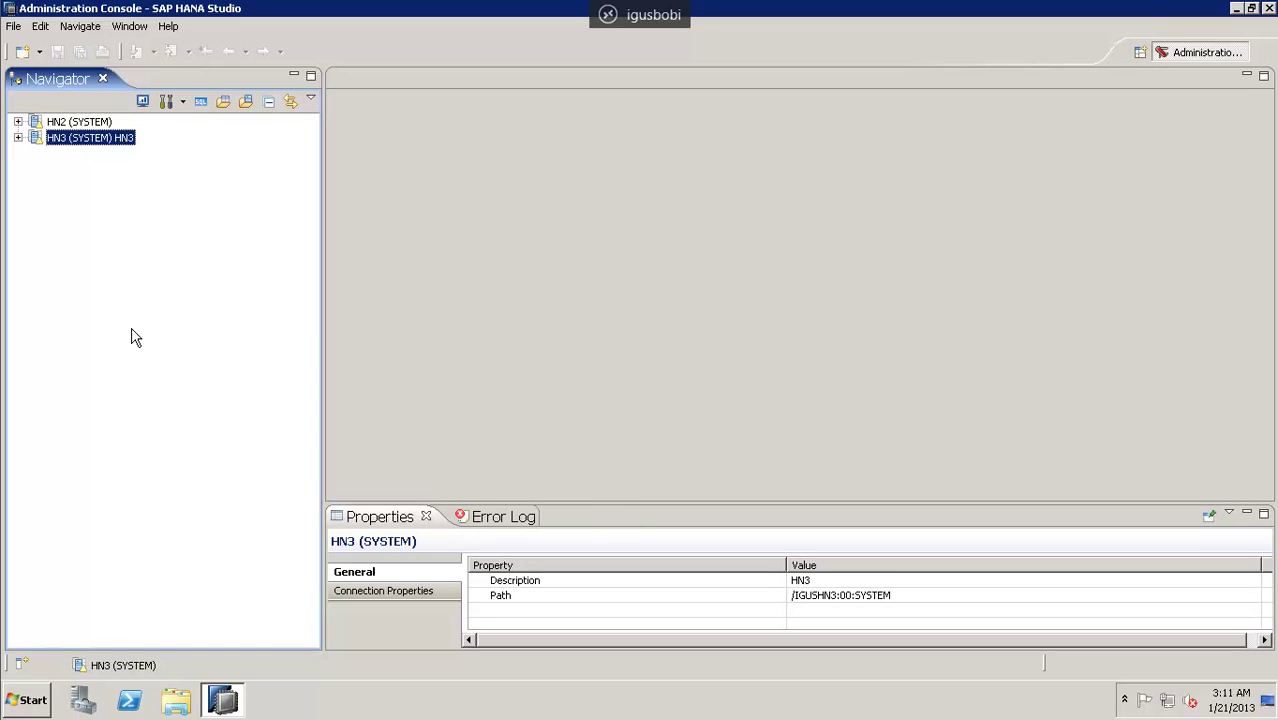
# - Review the license page in the HN3 system's properties again and close it without changes
pyautogui.rightClick(113, 143)
pyautogui.click(140, 406)
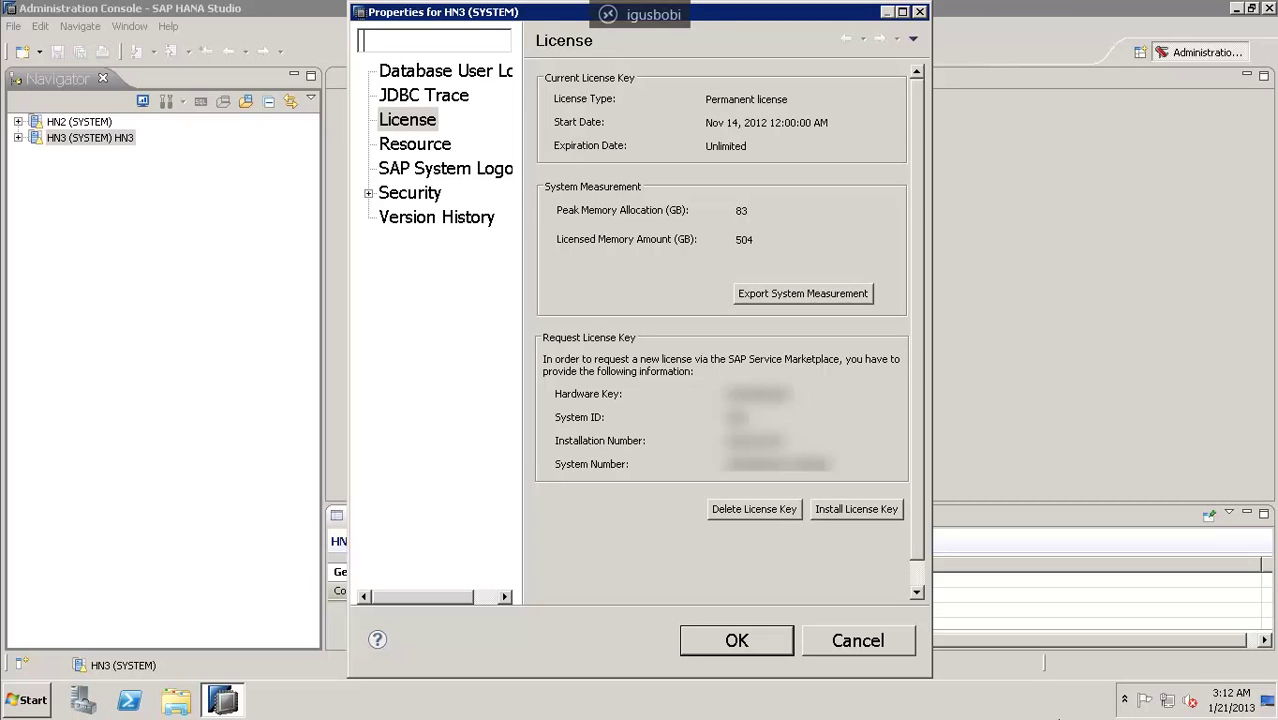
pyautogui.click(891, 648)
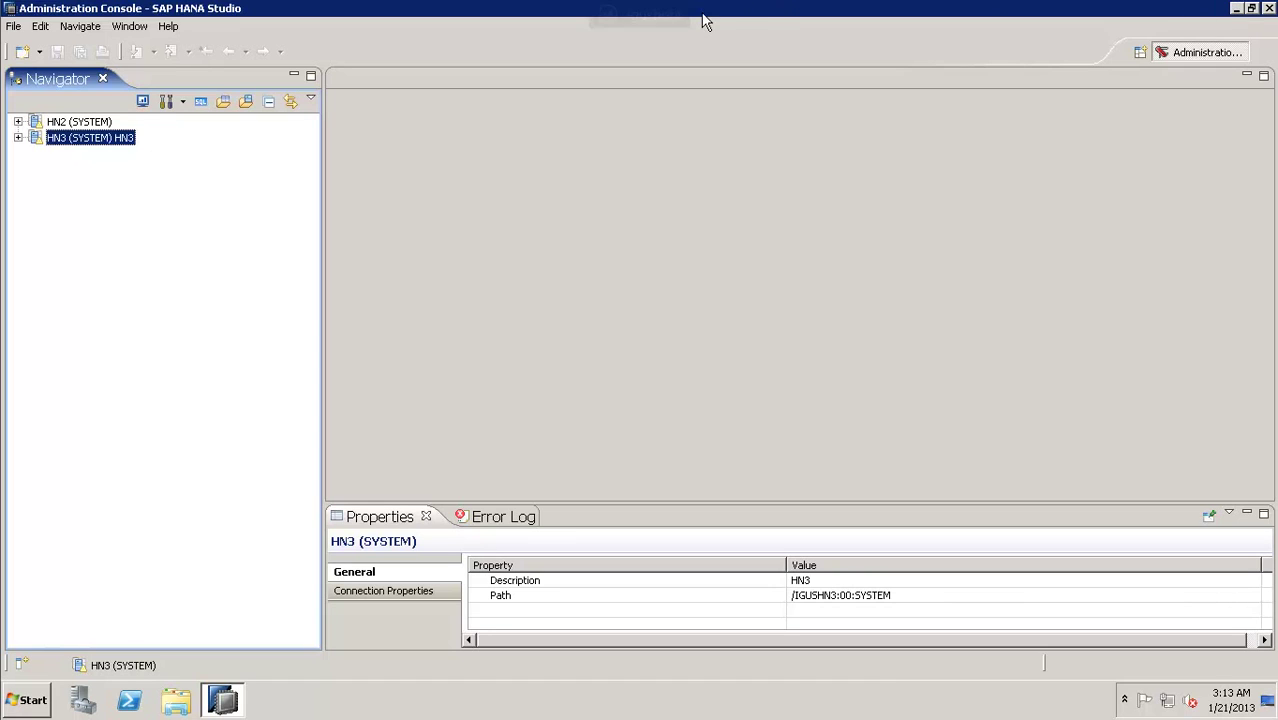
# - Examine the license request information for HN3, including the system ID and system number, and close the properties
pyautogui.rightClick(66, 137)
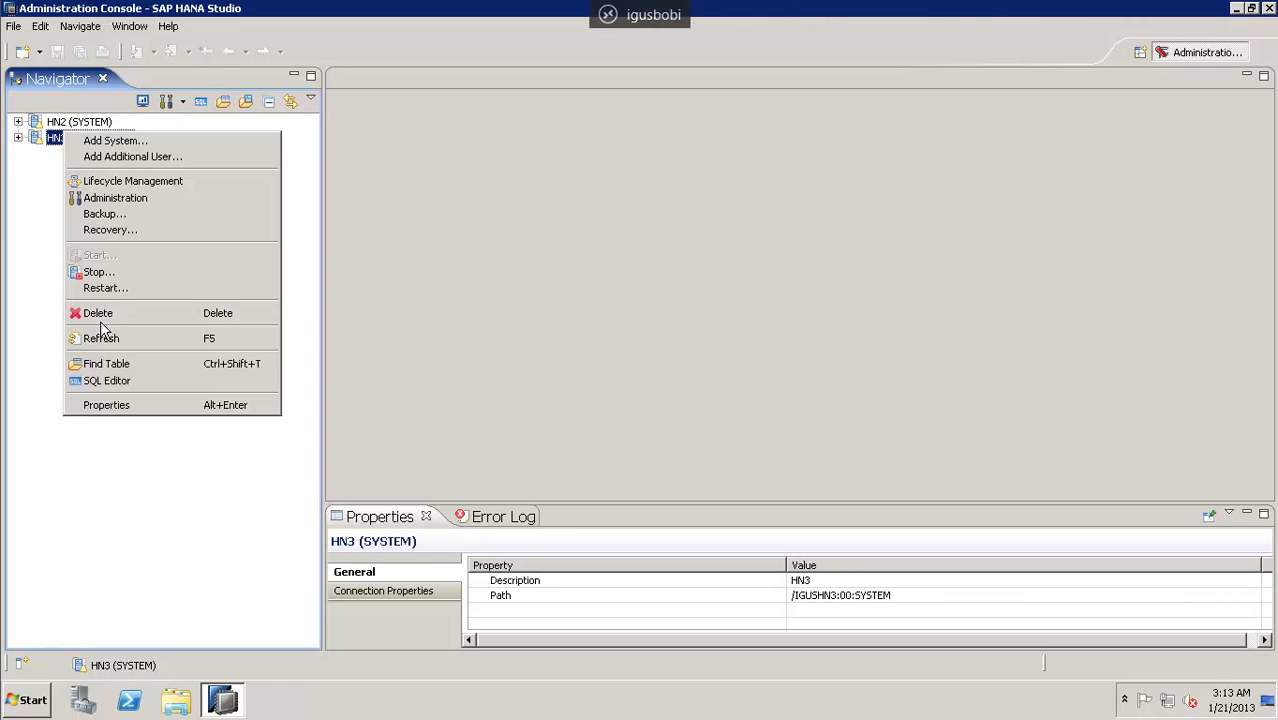
pyautogui.click(104, 413)
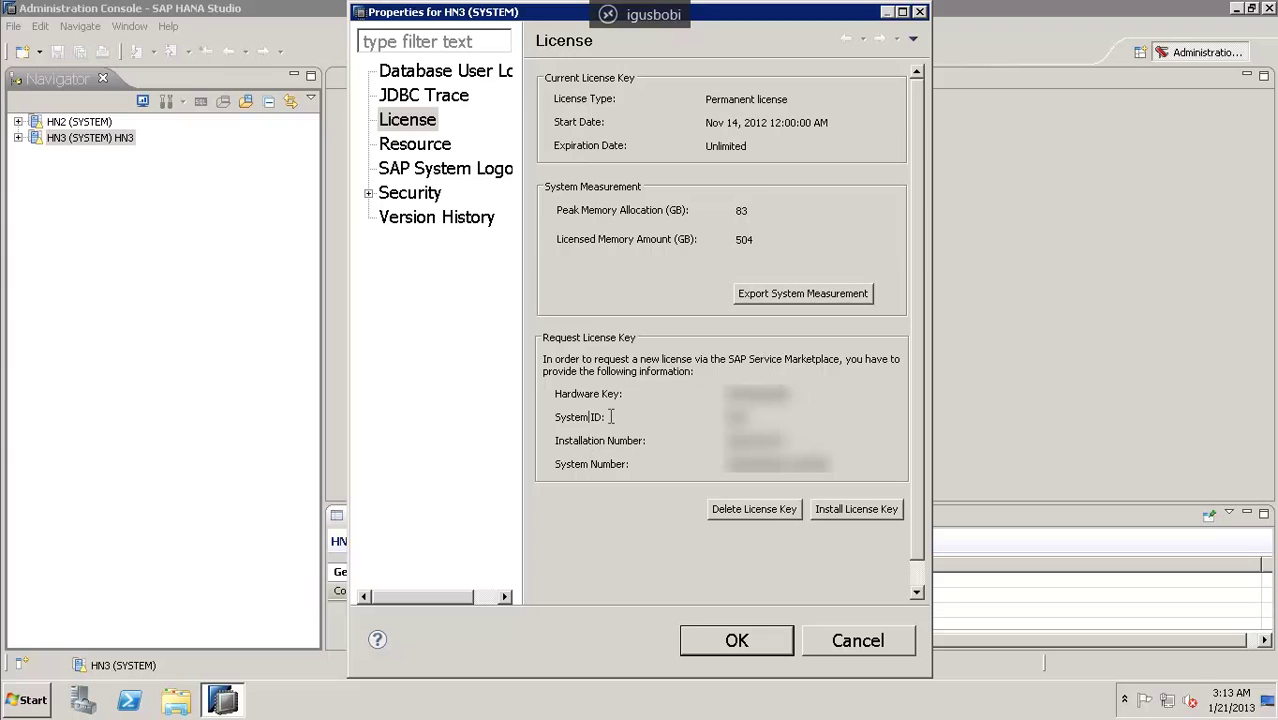
pyautogui.moveTo(611, 417); pyautogui.dragTo(636, 441)
pyautogui.moveTo(725, 464); pyautogui.dragTo(790, 464)
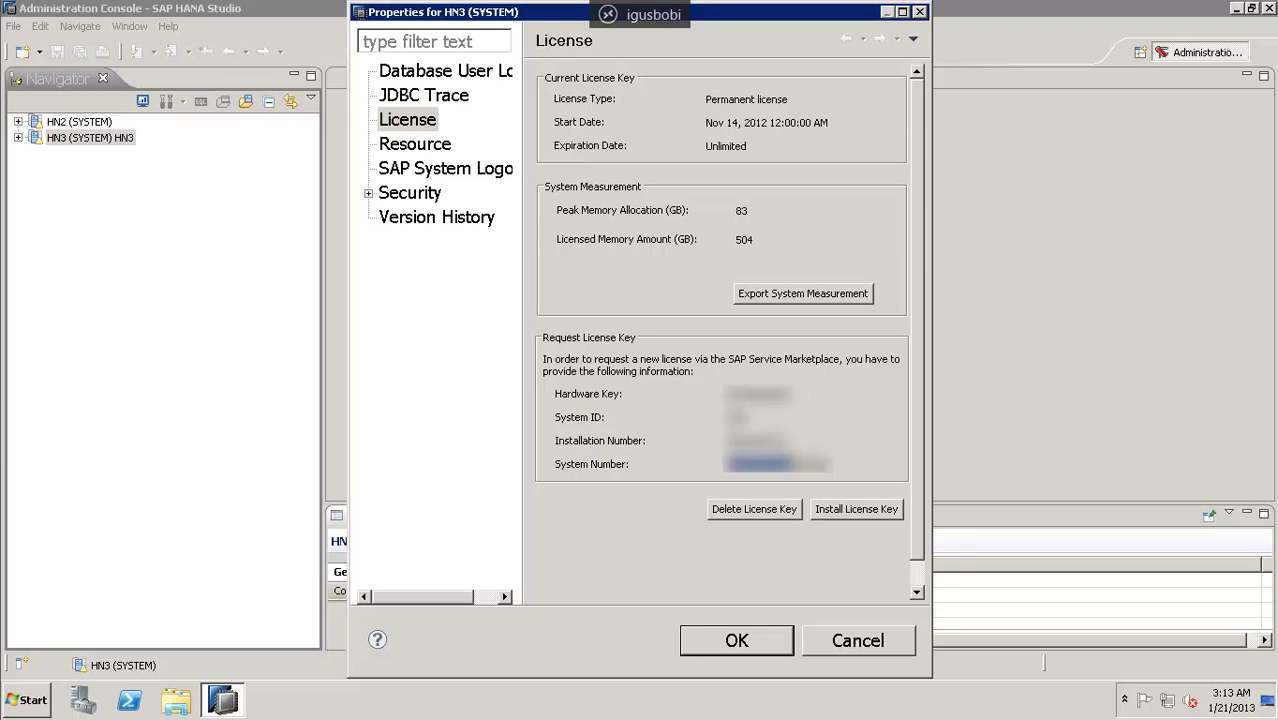
pyautogui.click(831, 640)
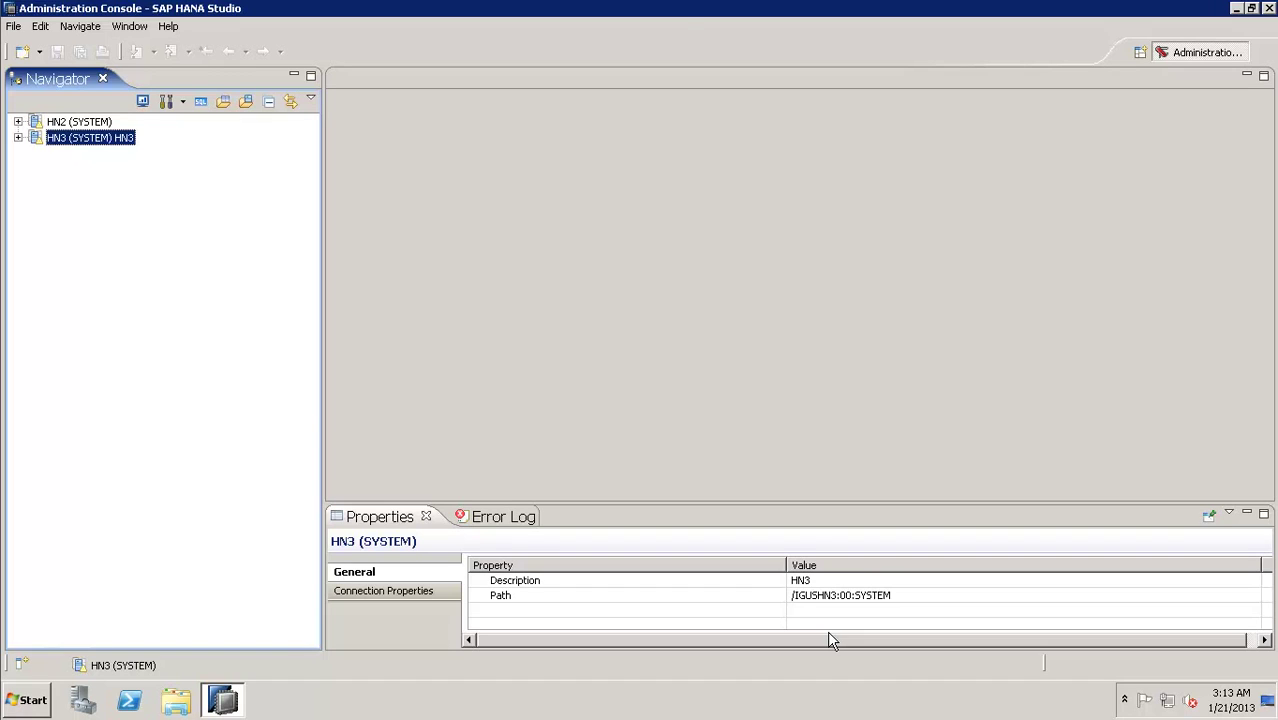
# - View the License section of the HN3 properties, including current license and system measurement, and cancel the dialog
pyautogui.rightClick(106, 139)
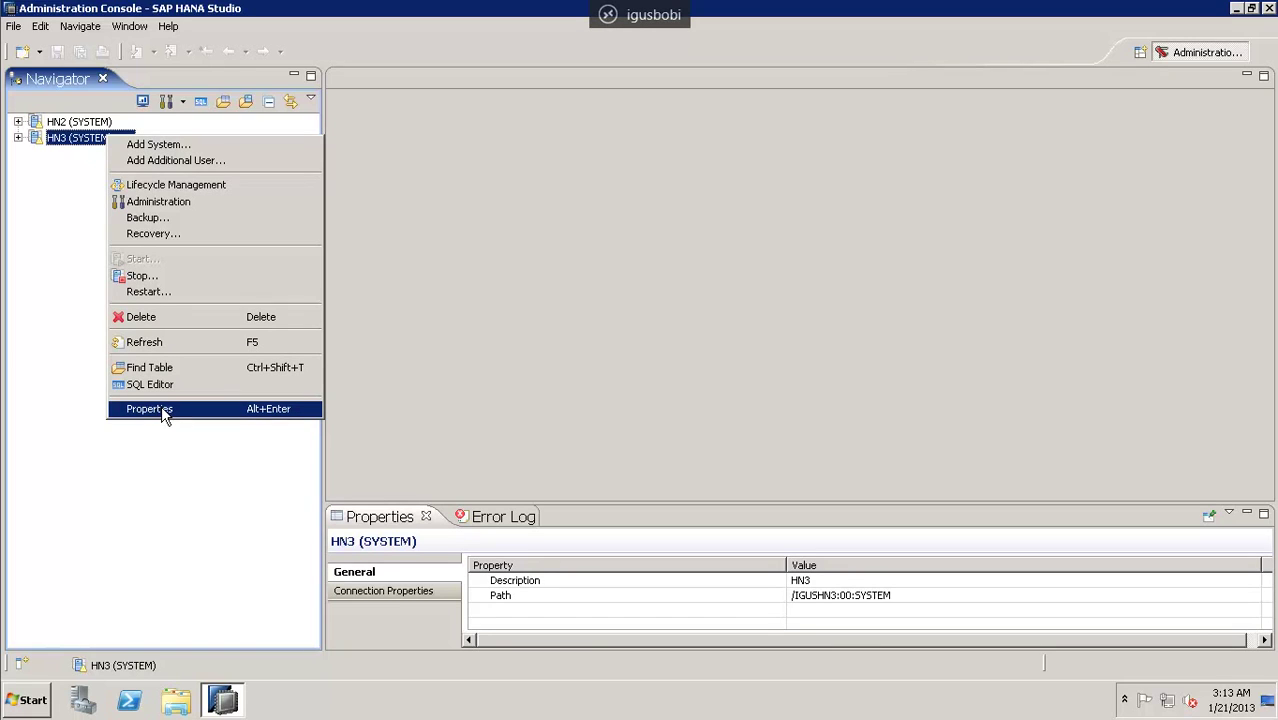
pyautogui.click(15, 27)
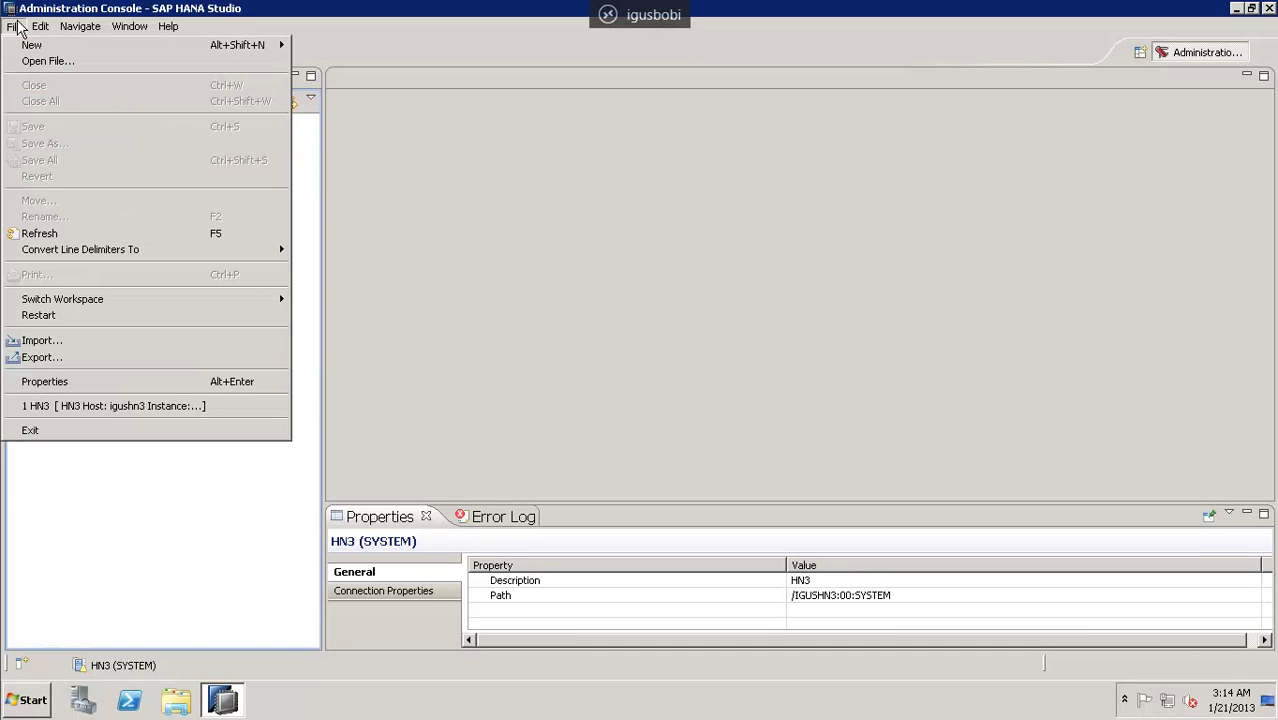
pyautogui.click(45, 381)
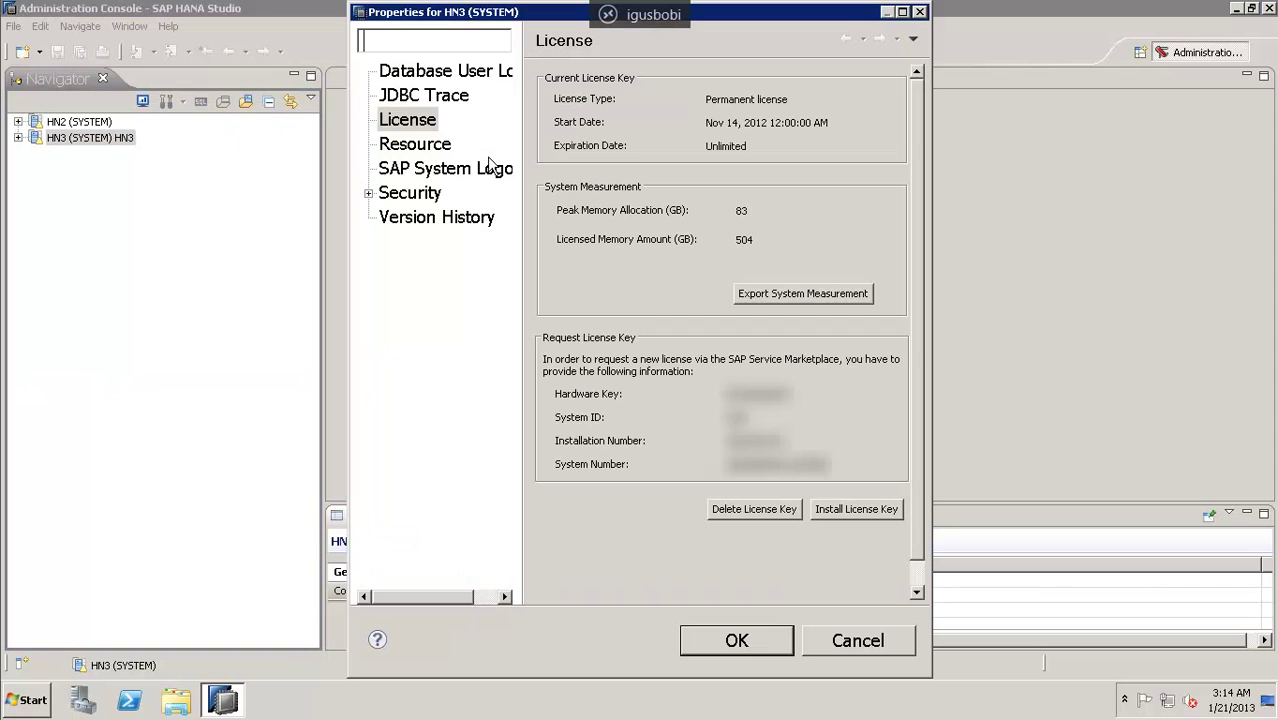
pyautogui.click(433, 128)
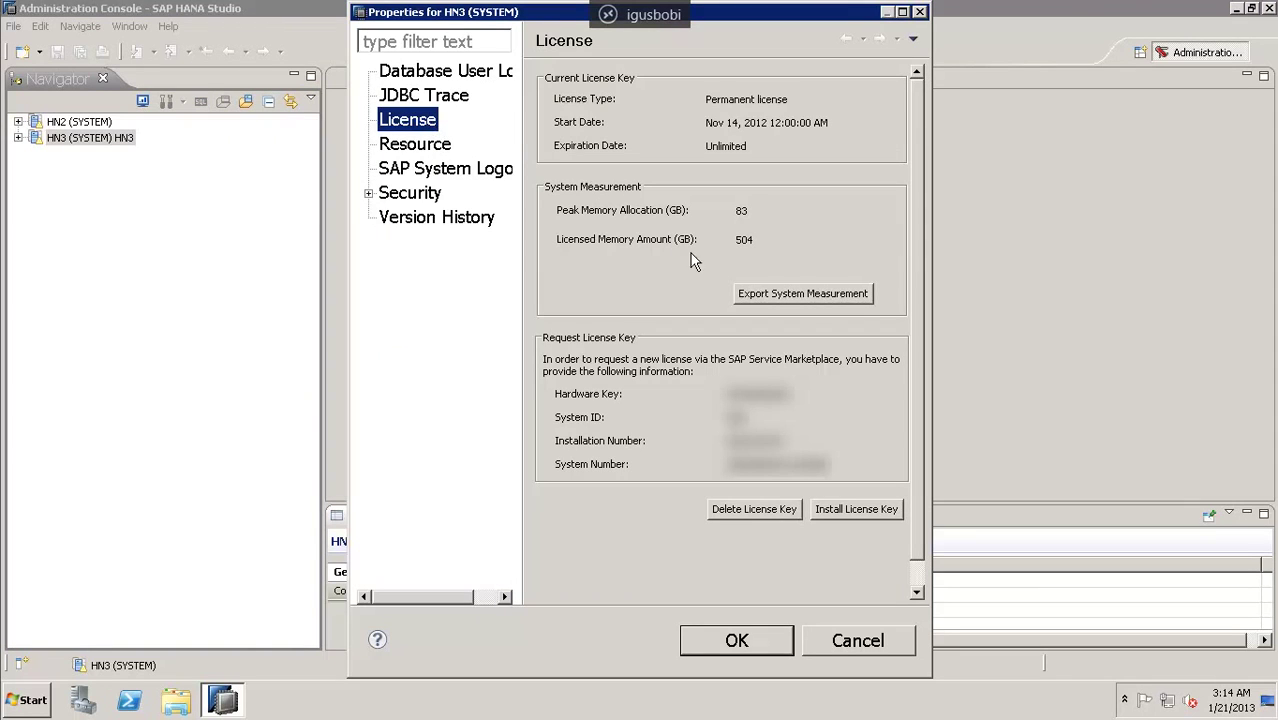
pyautogui.click(858, 640)
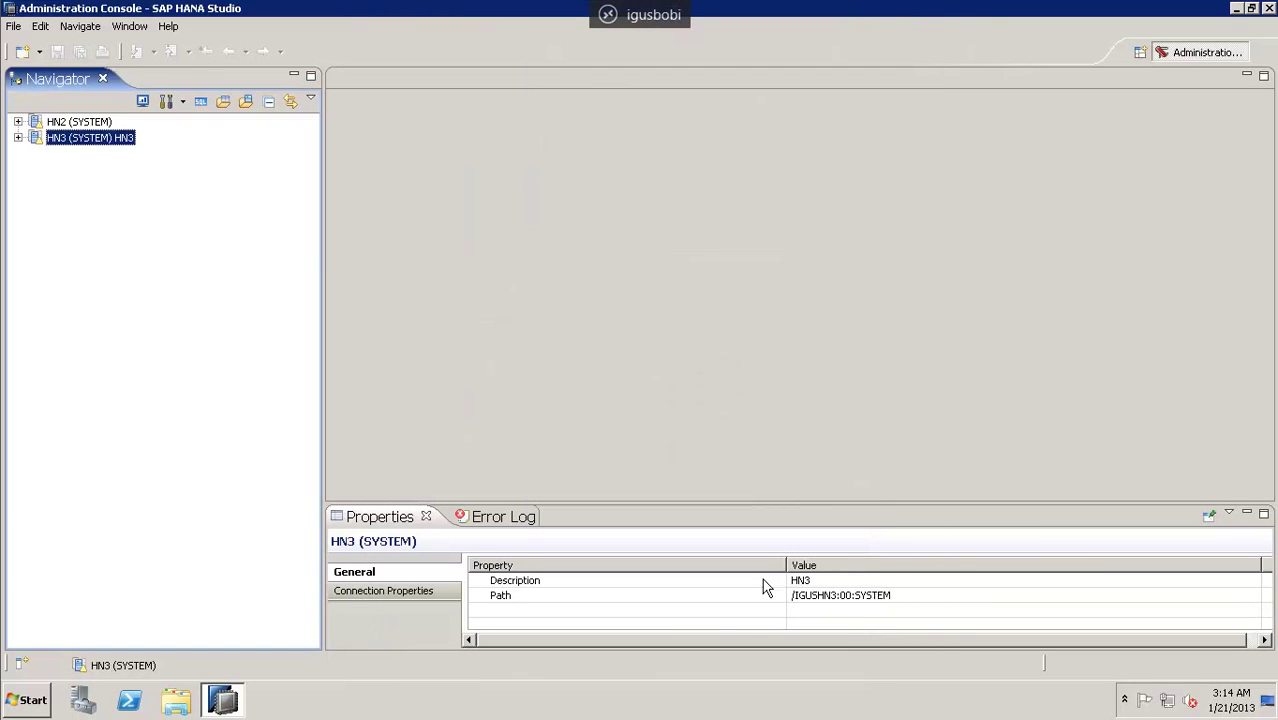
# - Open an SQL editor for system HN3 and enter the statement SET SYSTEM LICENSE c:\license.txt
pyautogui.rightClick(110, 138)
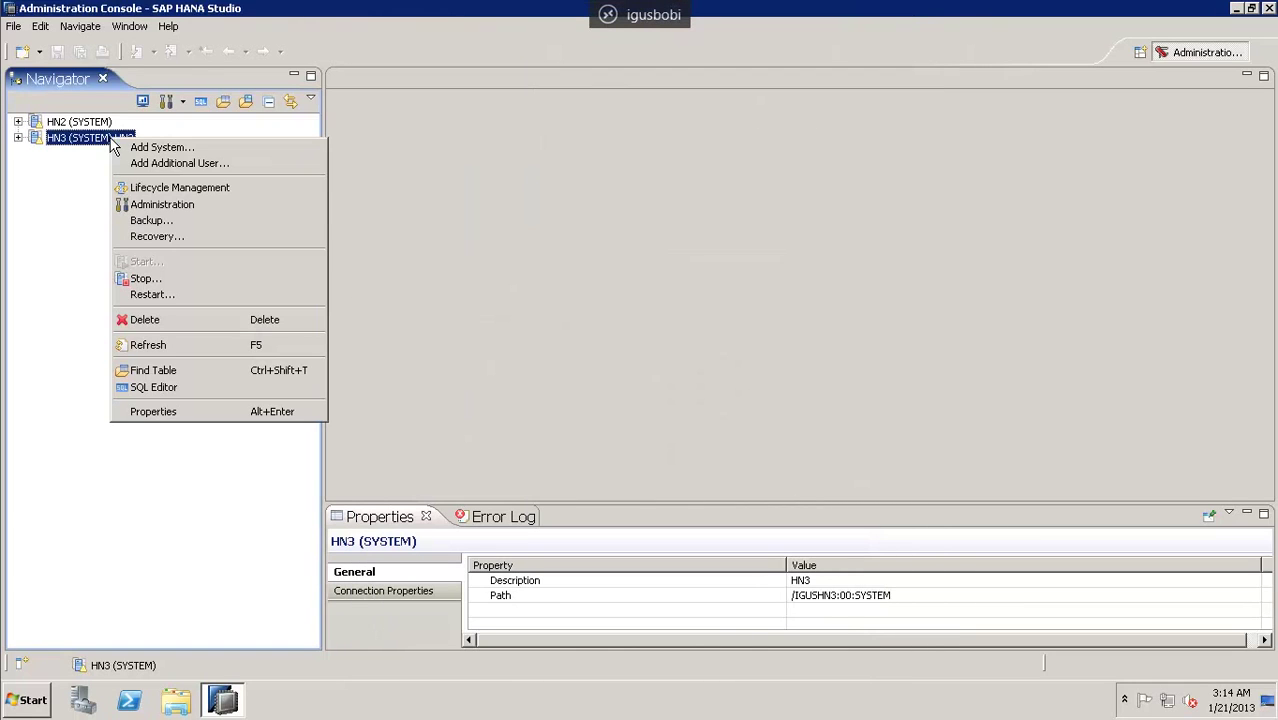
pyautogui.click(149, 389)
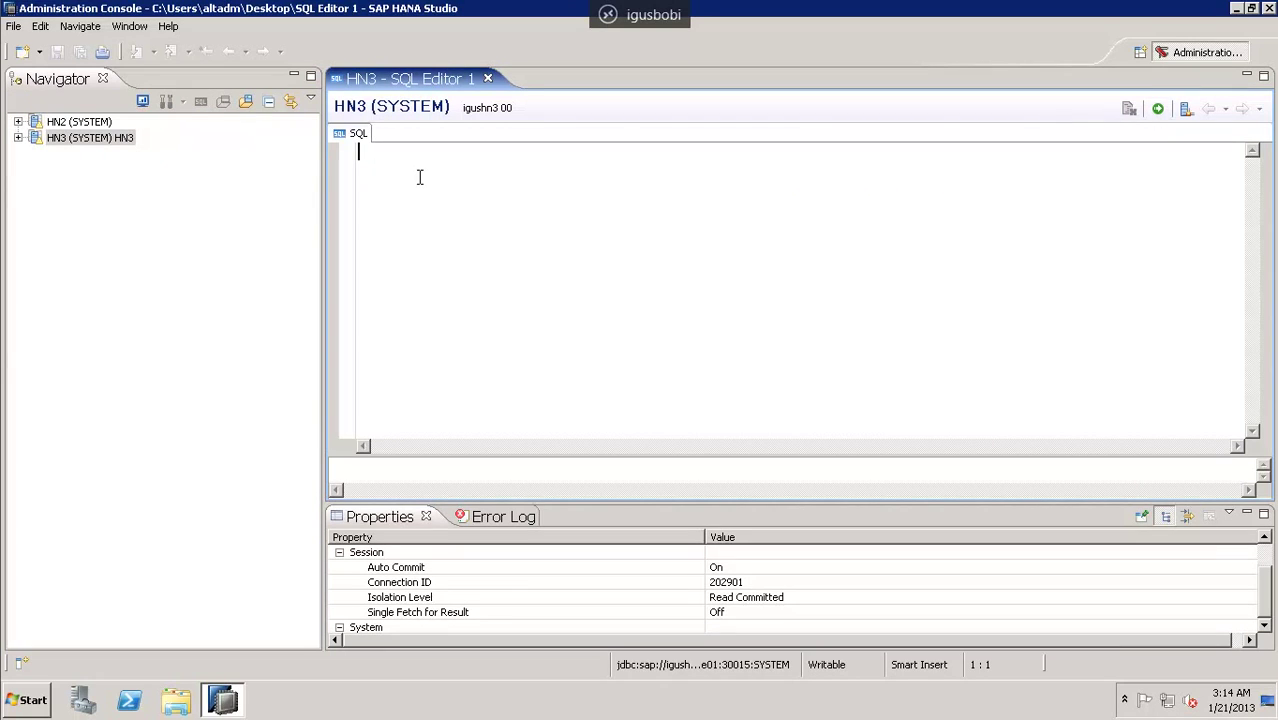
pyautogui.write('SET ')
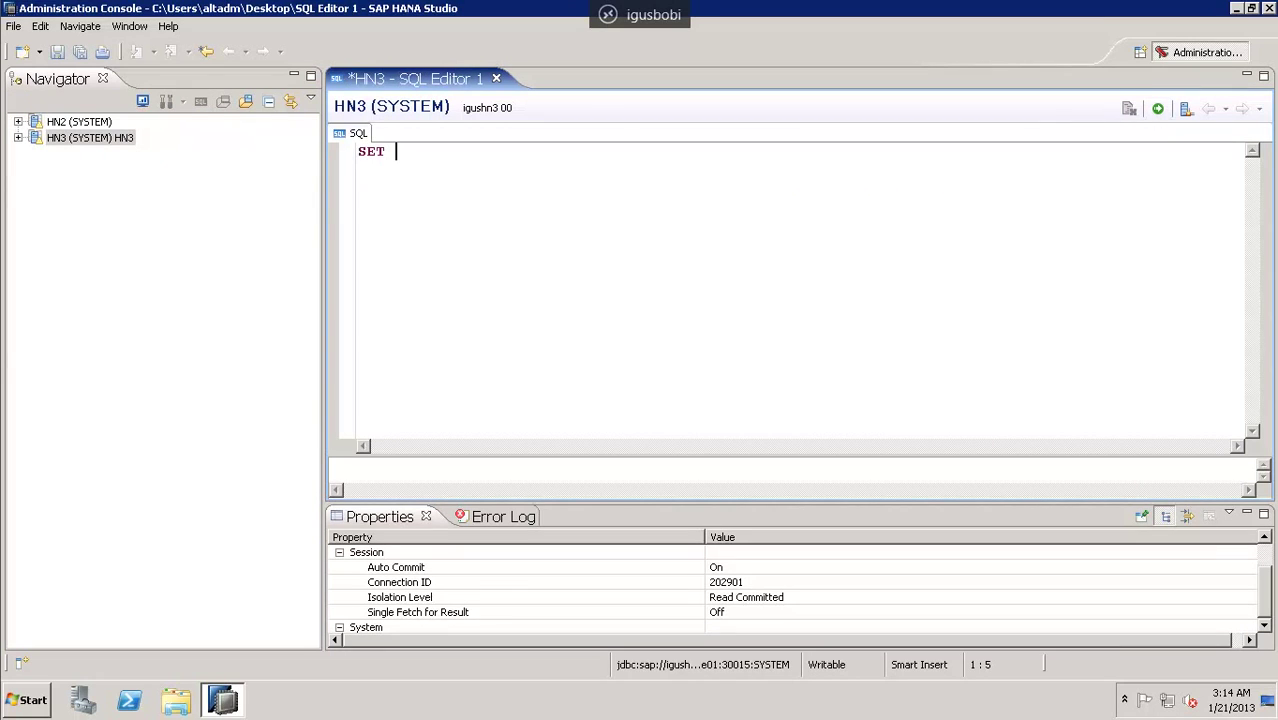
pyautogui.write('SYSTE')
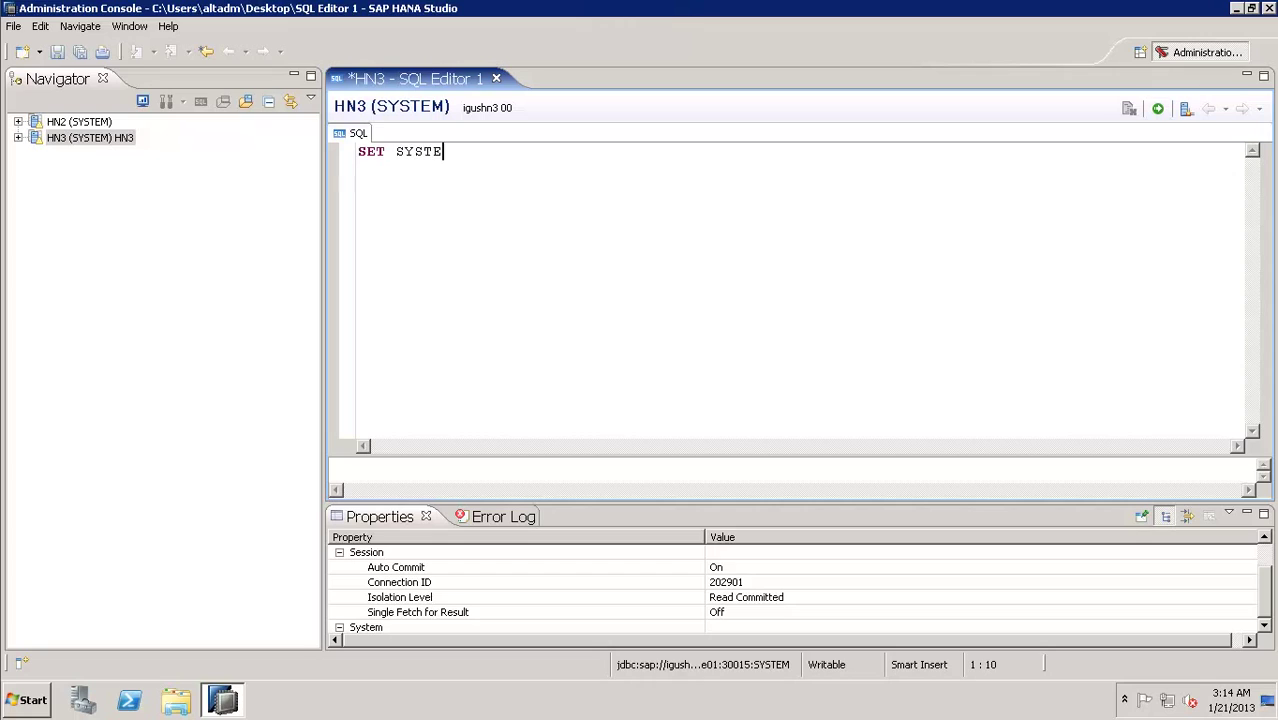
pyautogui.write('M LICENSE ')
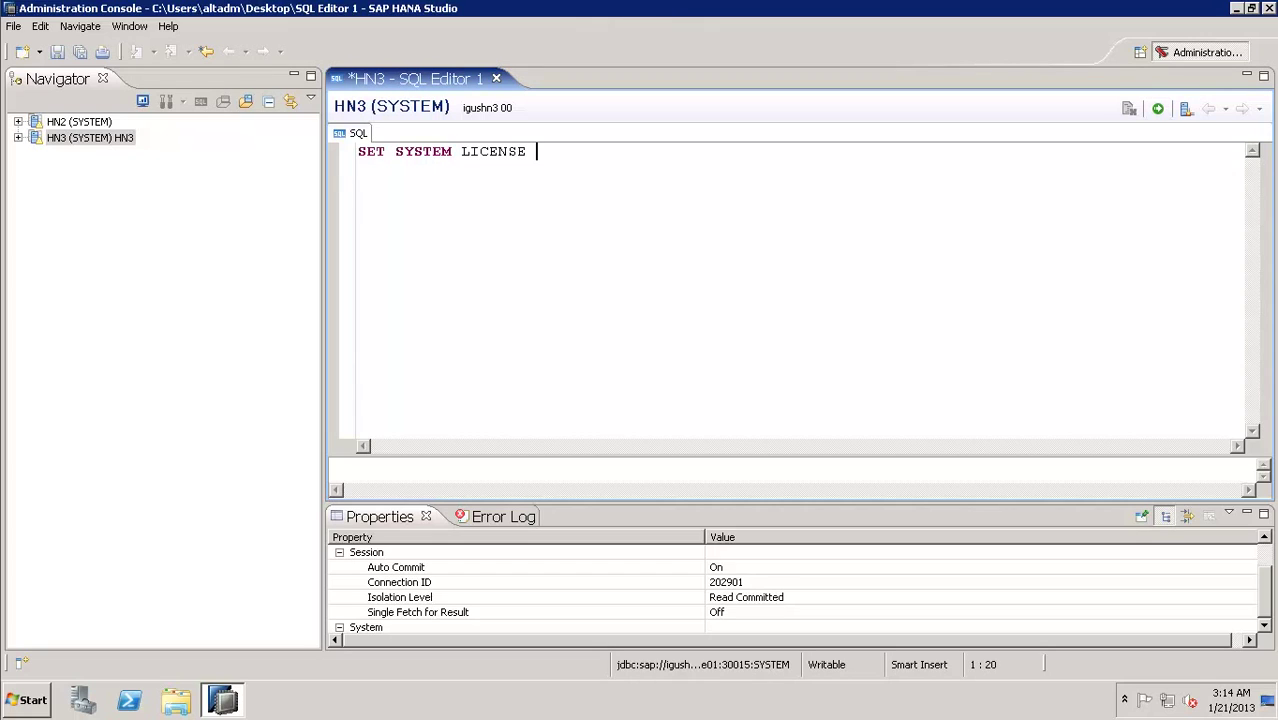
pyautogui.write('c:\\license.txt')
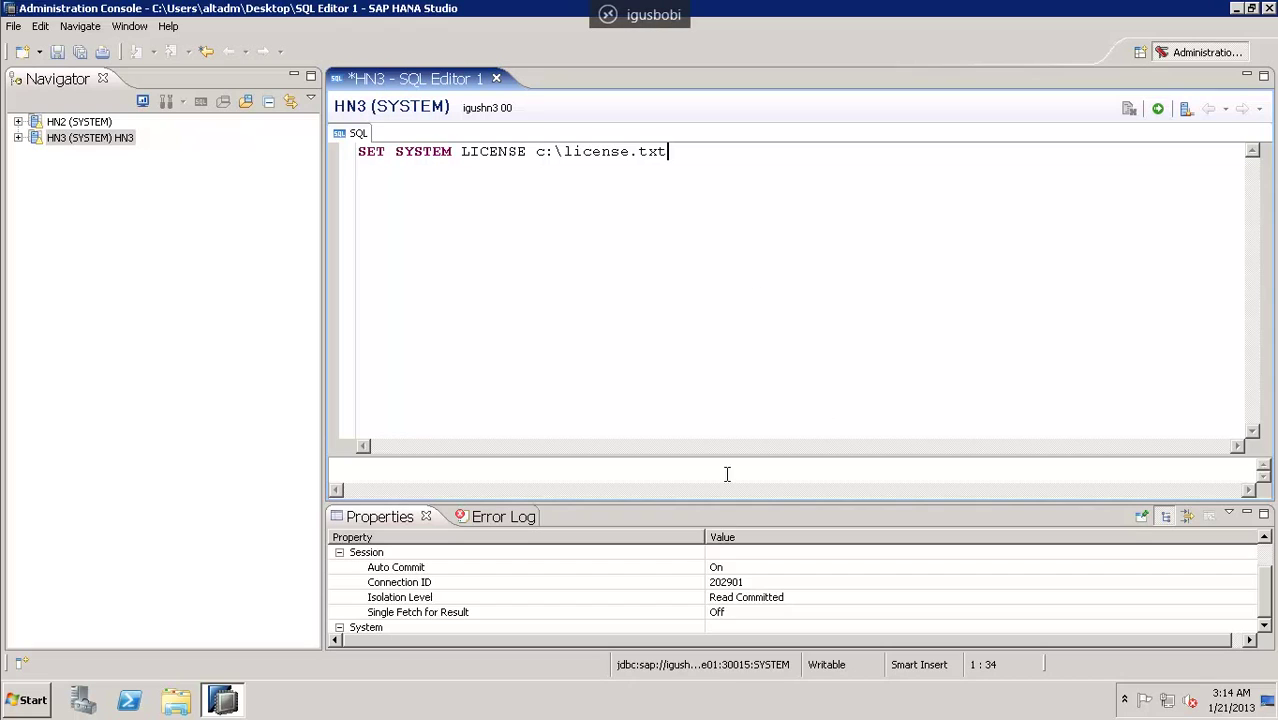
# - Minimize the SQL editor and expand HN3's Catalog and Authorization folders to show all entries under Users and Roles
pyautogui.click(1247, 75)
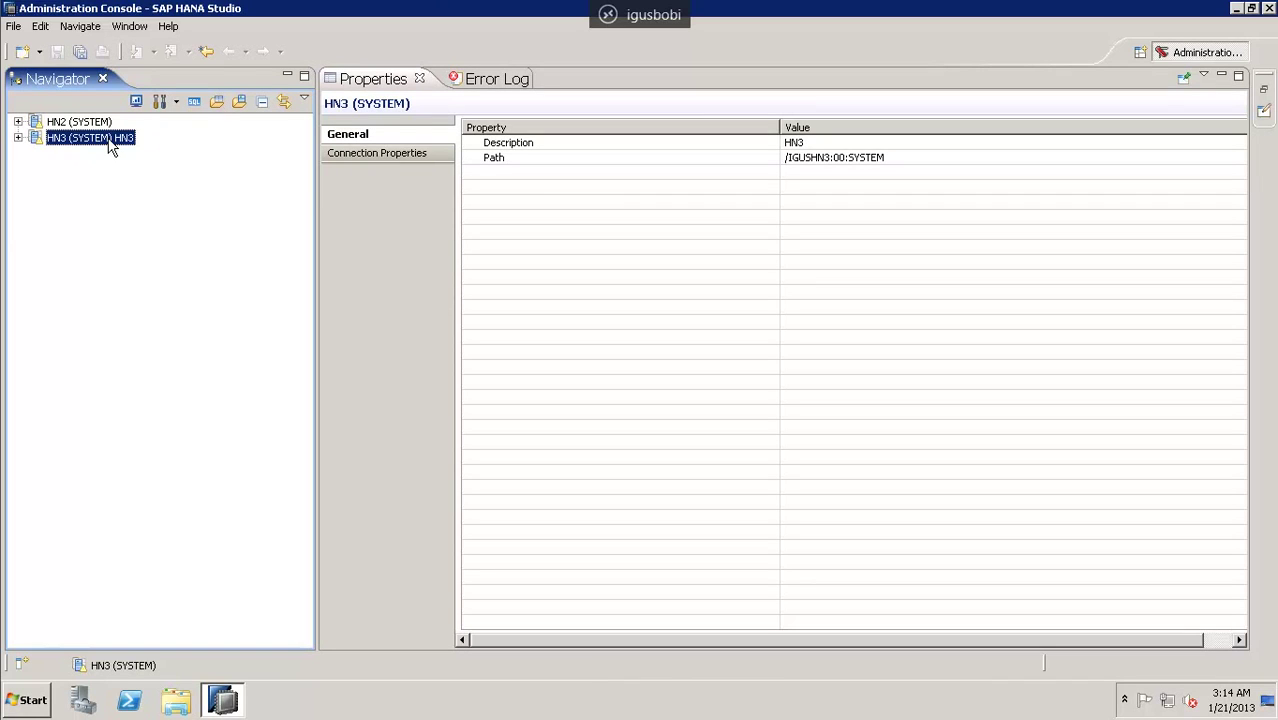
pyautogui.moveTo(109, 142)
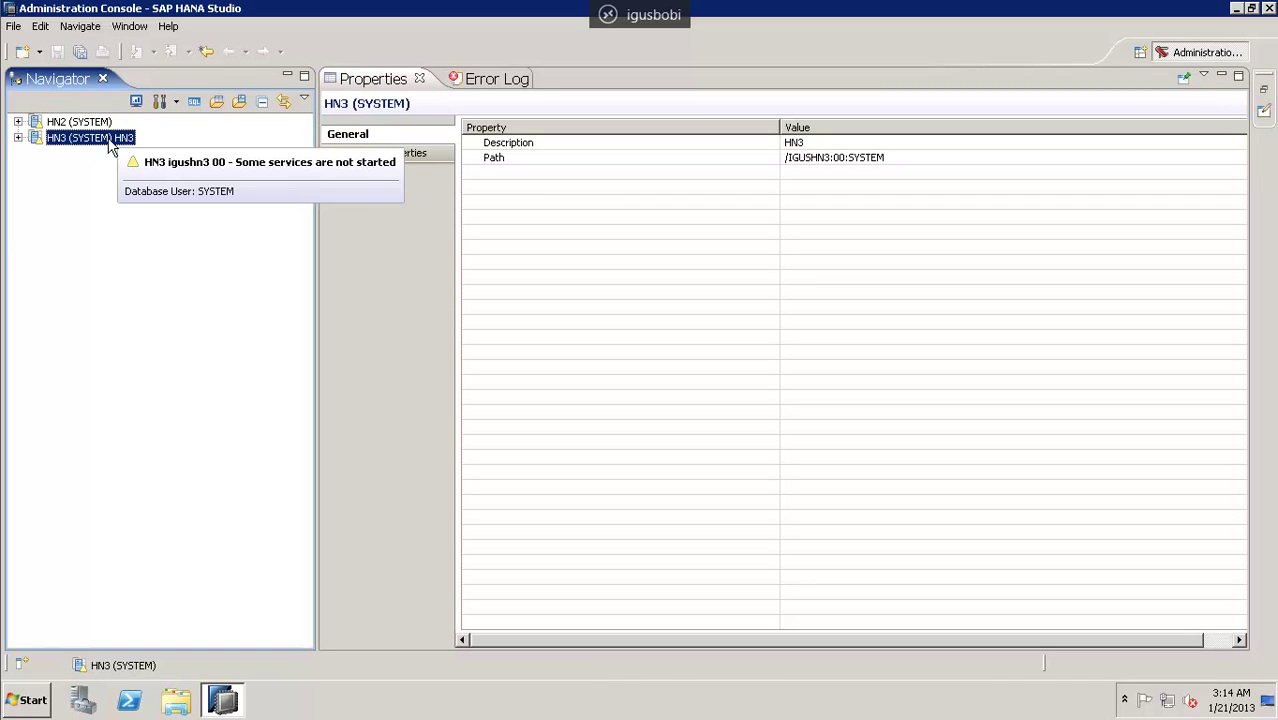
pyautogui.rightClick(110, 141)
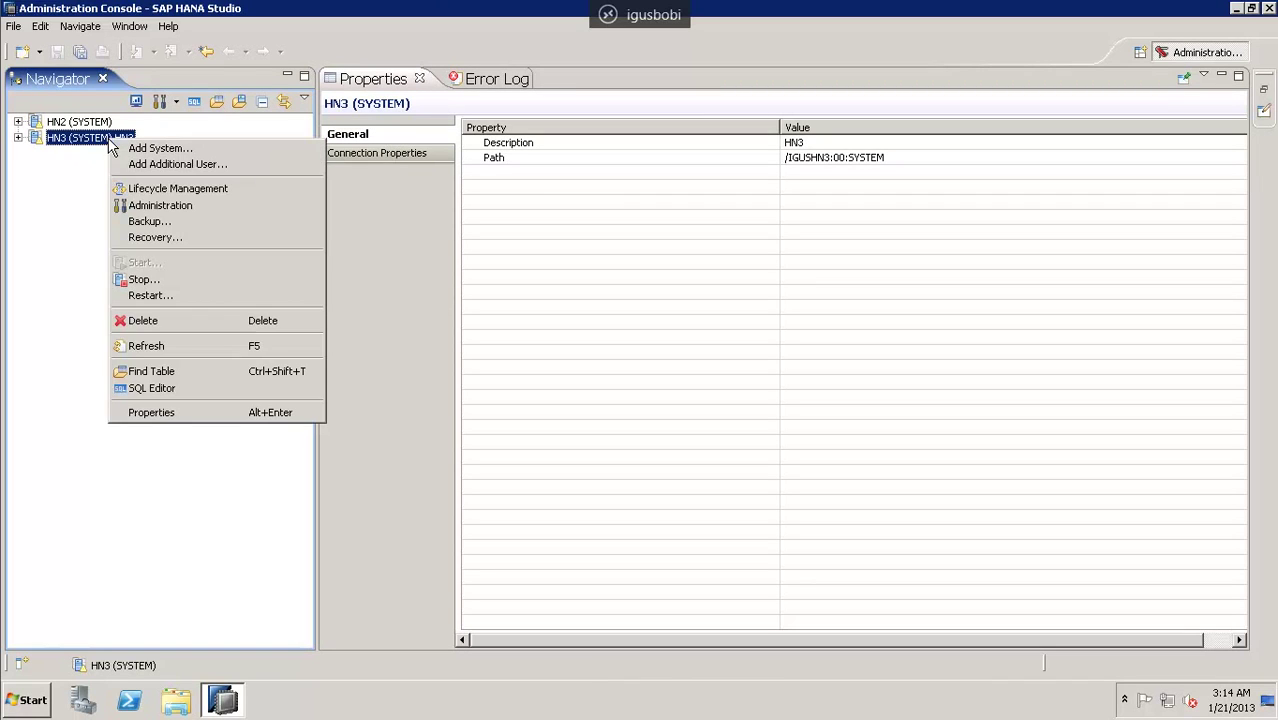
pyautogui.click(19, 138)
pyautogui.click(36, 154)
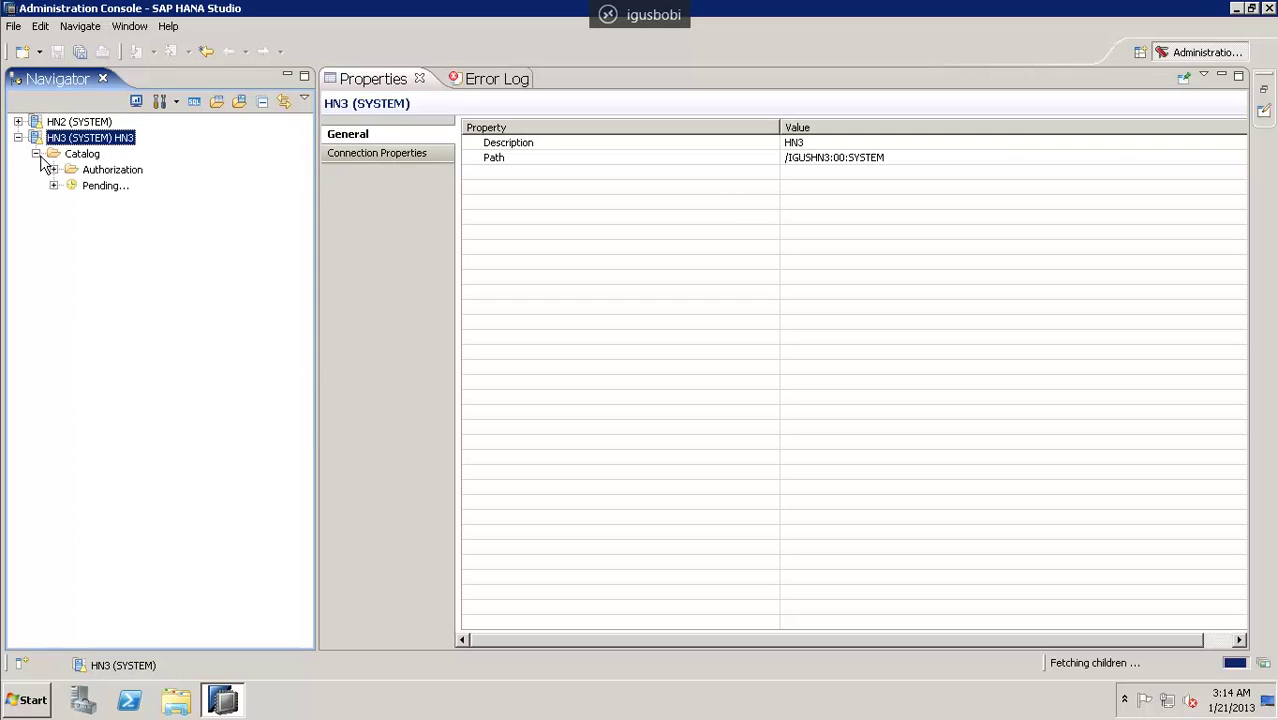
pyautogui.click(54, 170)
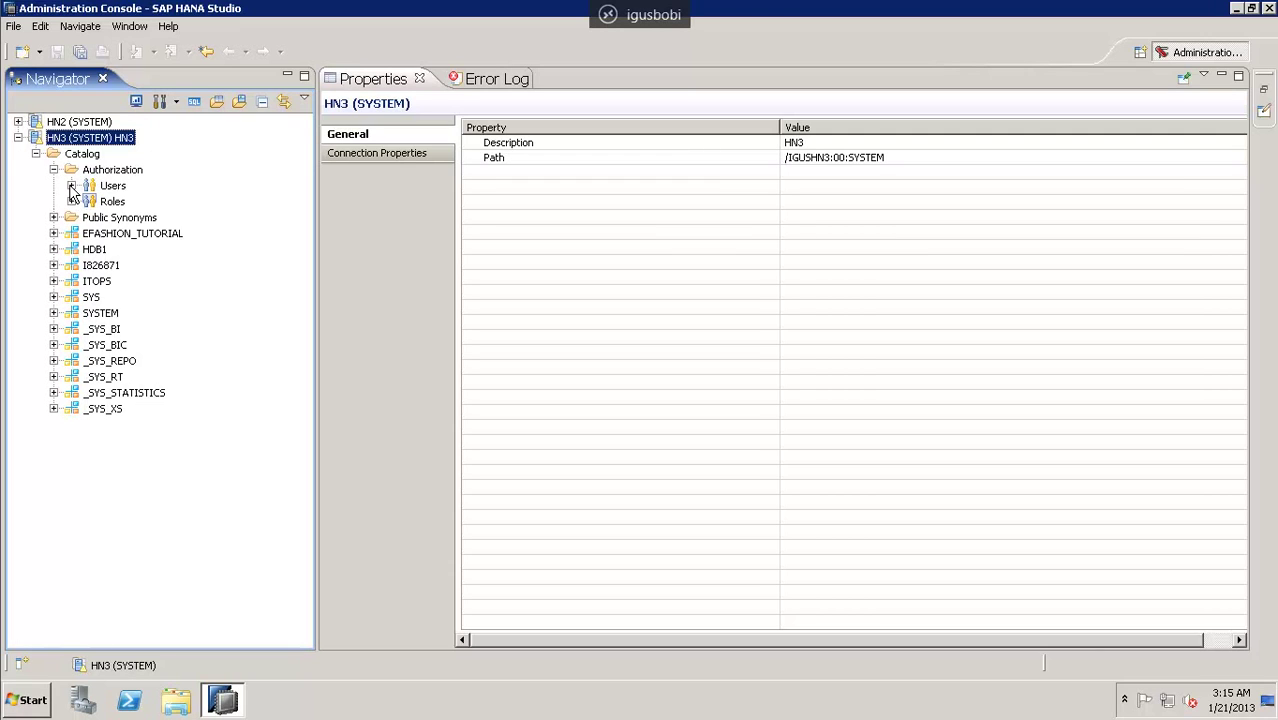
pyautogui.click(71, 186)
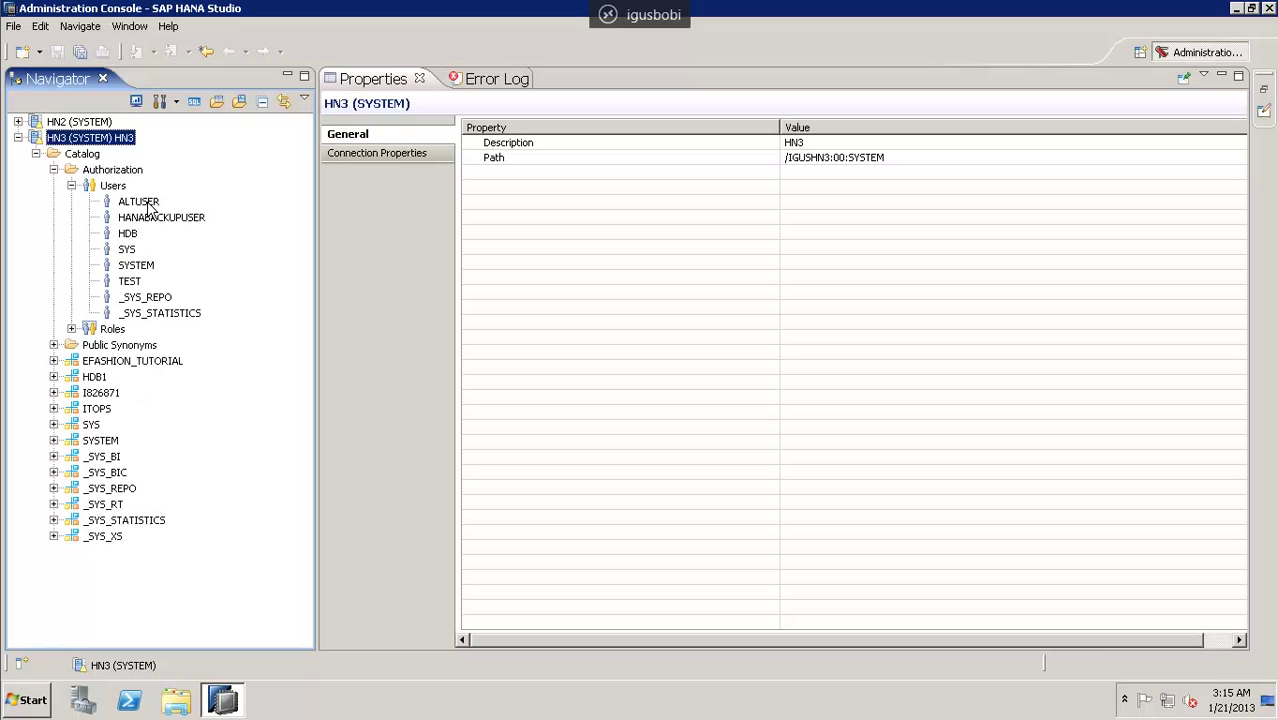
pyautogui.click(71, 329)
pyautogui.click(112, 330)
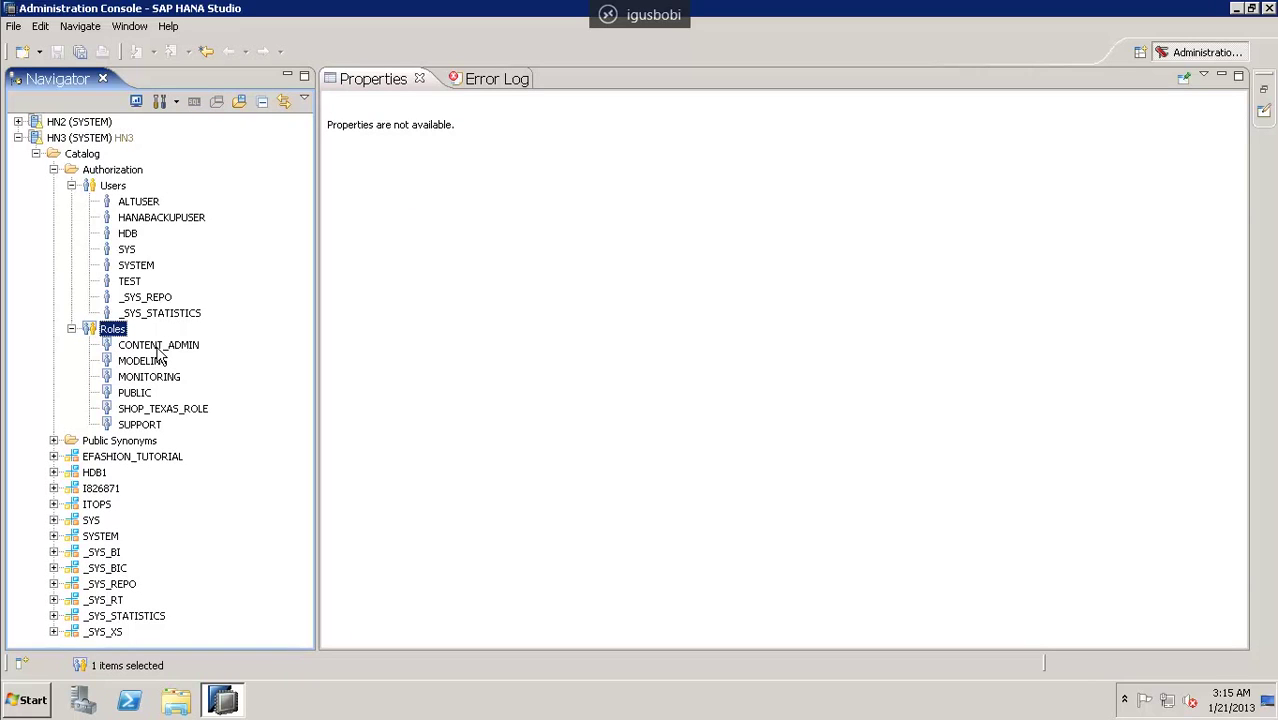
# - Open the TEST user of HN3 to examine its authentication settings and granted roles
pyautogui.click(128, 236)
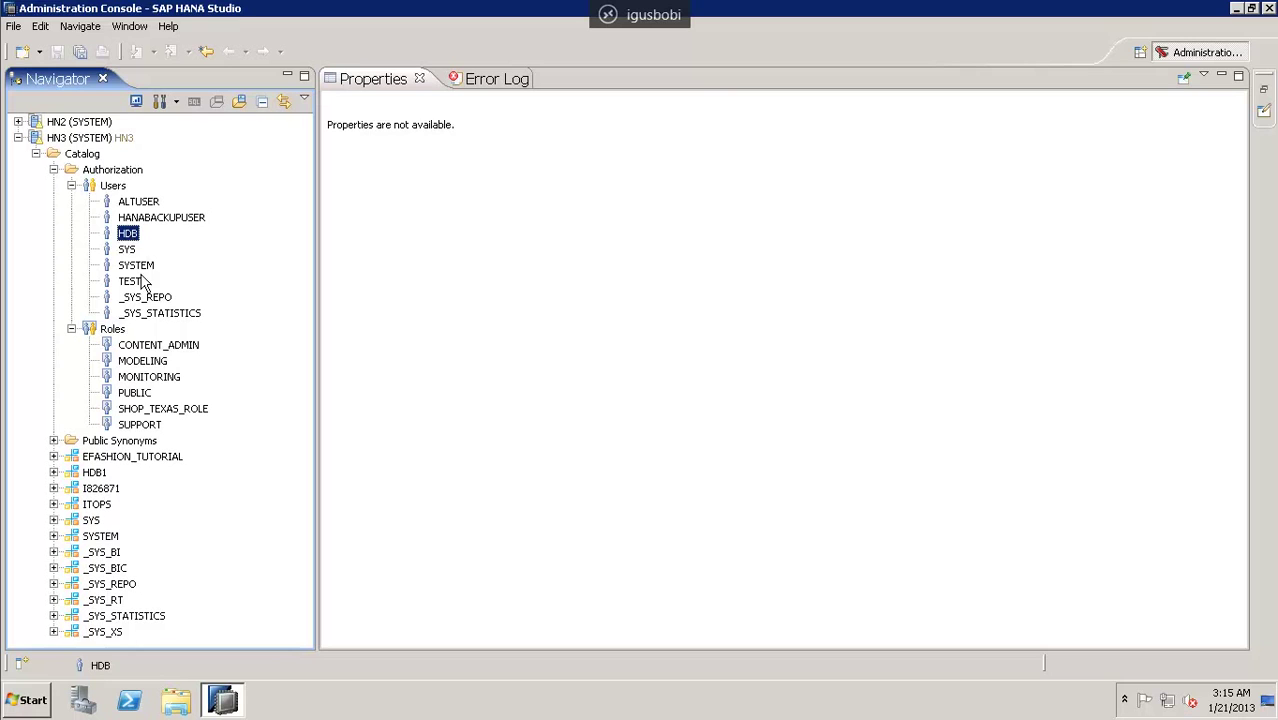
pyautogui.doubleClick(134, 283)
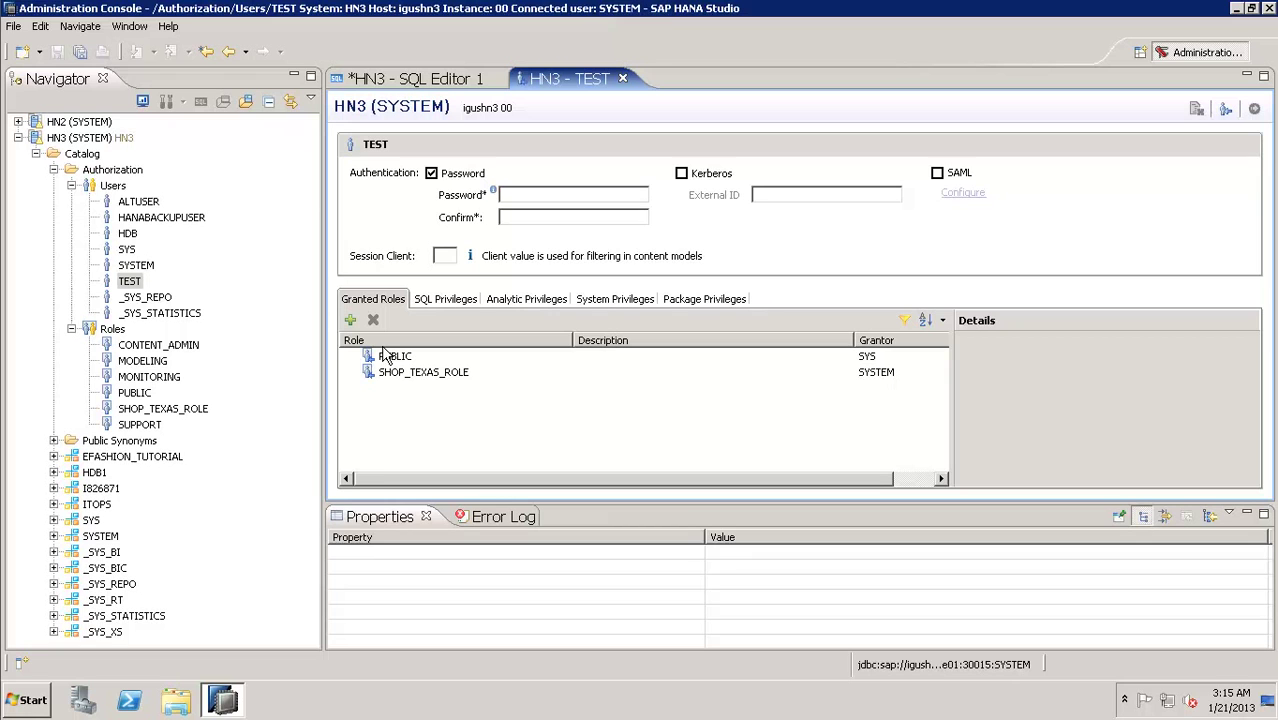
pyautogui.moveTo(4, 40)
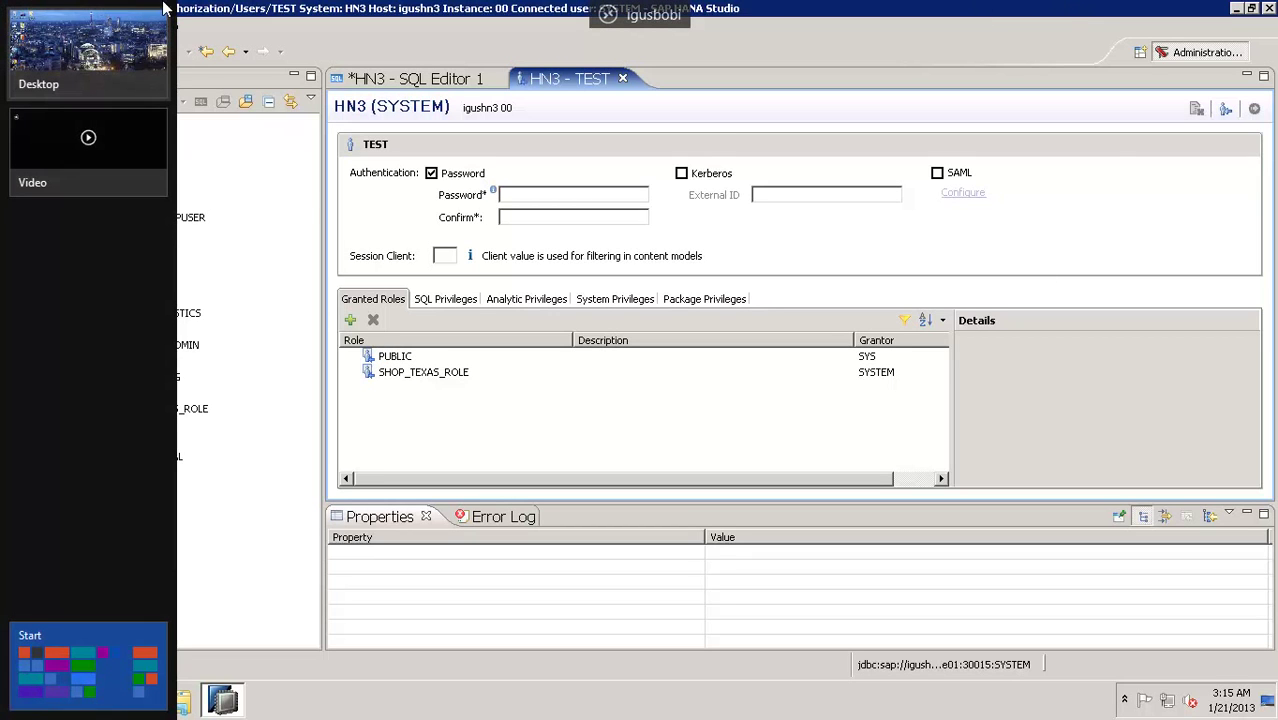